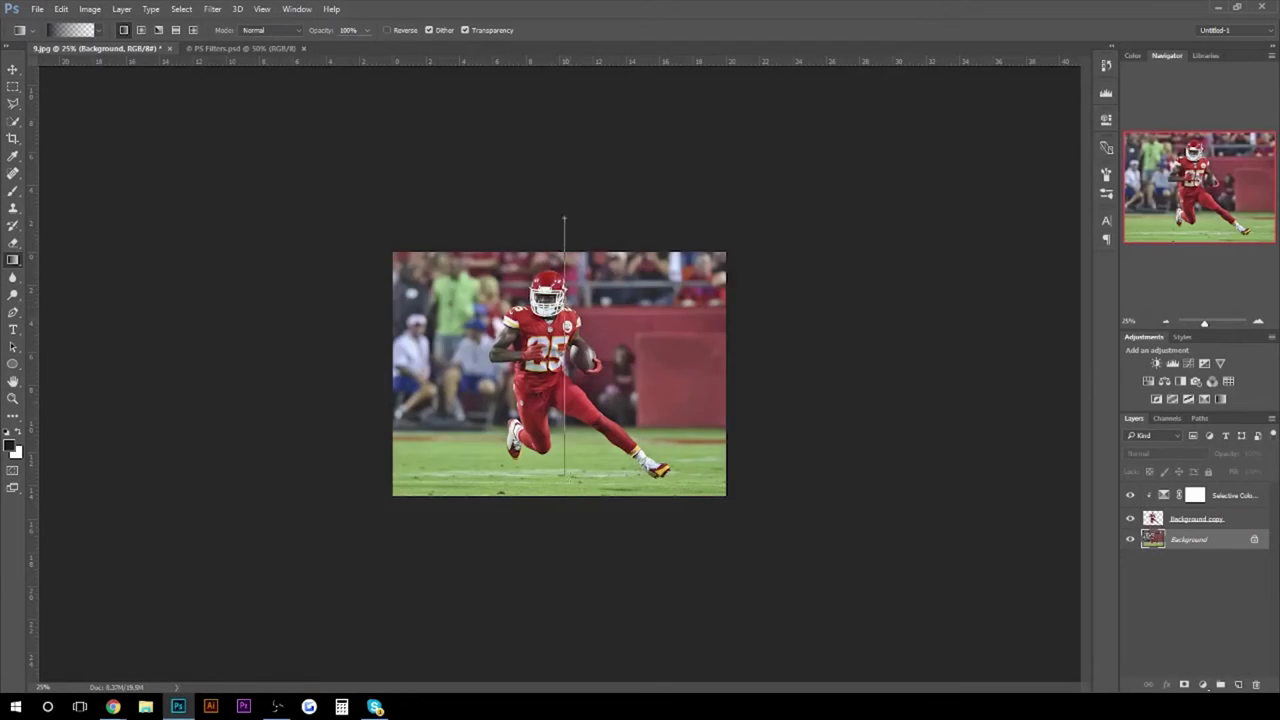
Step: Darken the top of the photo with a downward gradient and raise the layer opacity to 100%
drag(564, 478, 564, 217)
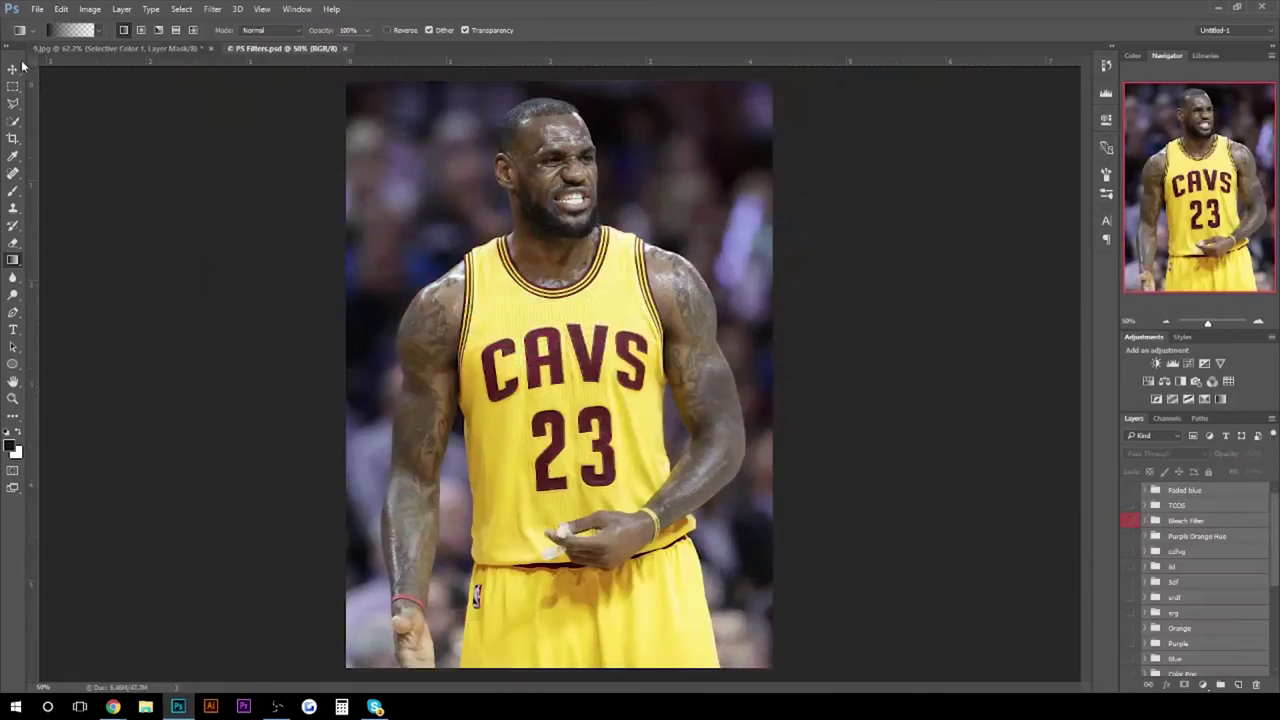
scroll(1135, 505, down, 3)
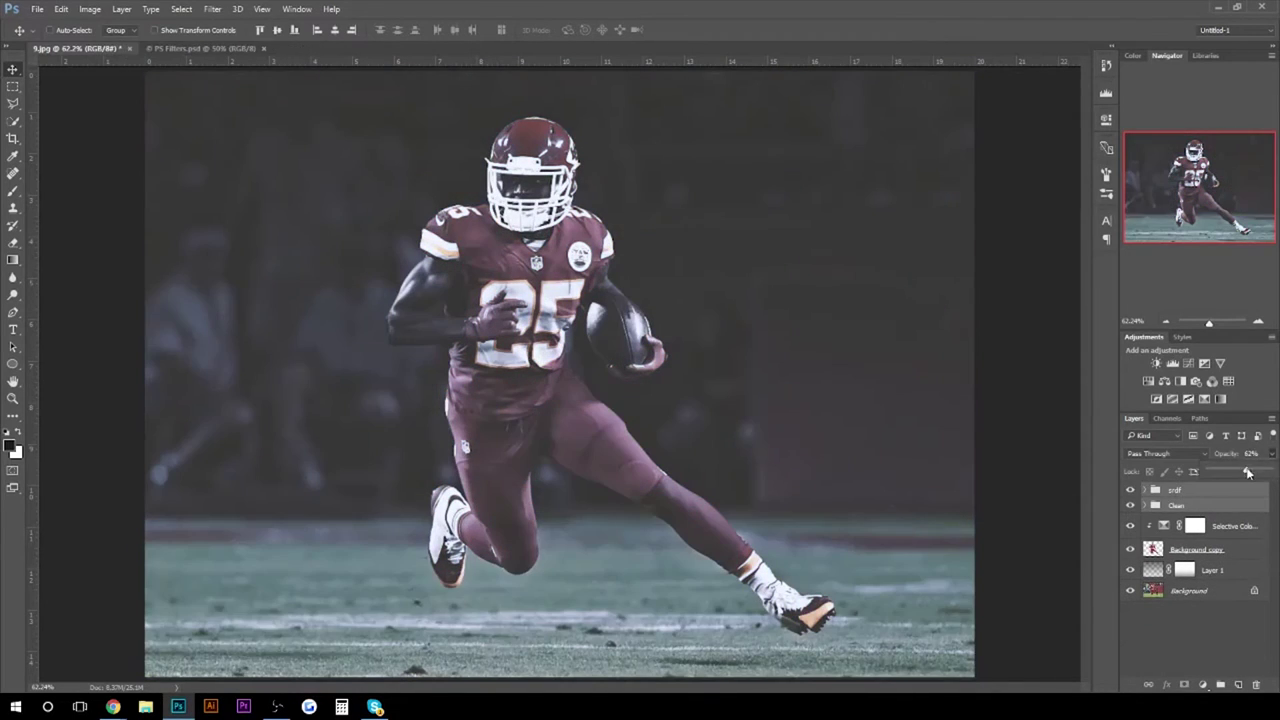
drag(1247, 473, 1268, 473)
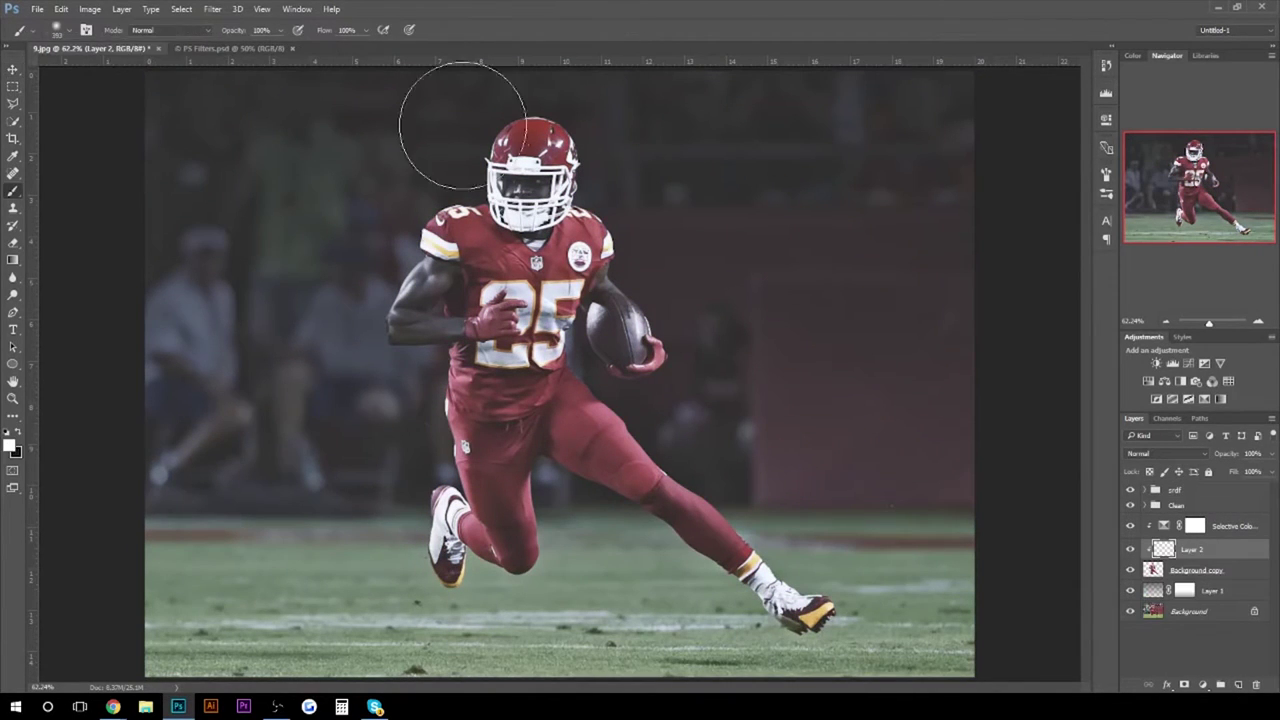
Step: Set Layer 2 to Overlay blend at 43% opacity
click(1165, 453)
click(1160, 575)
click(1166, 321)
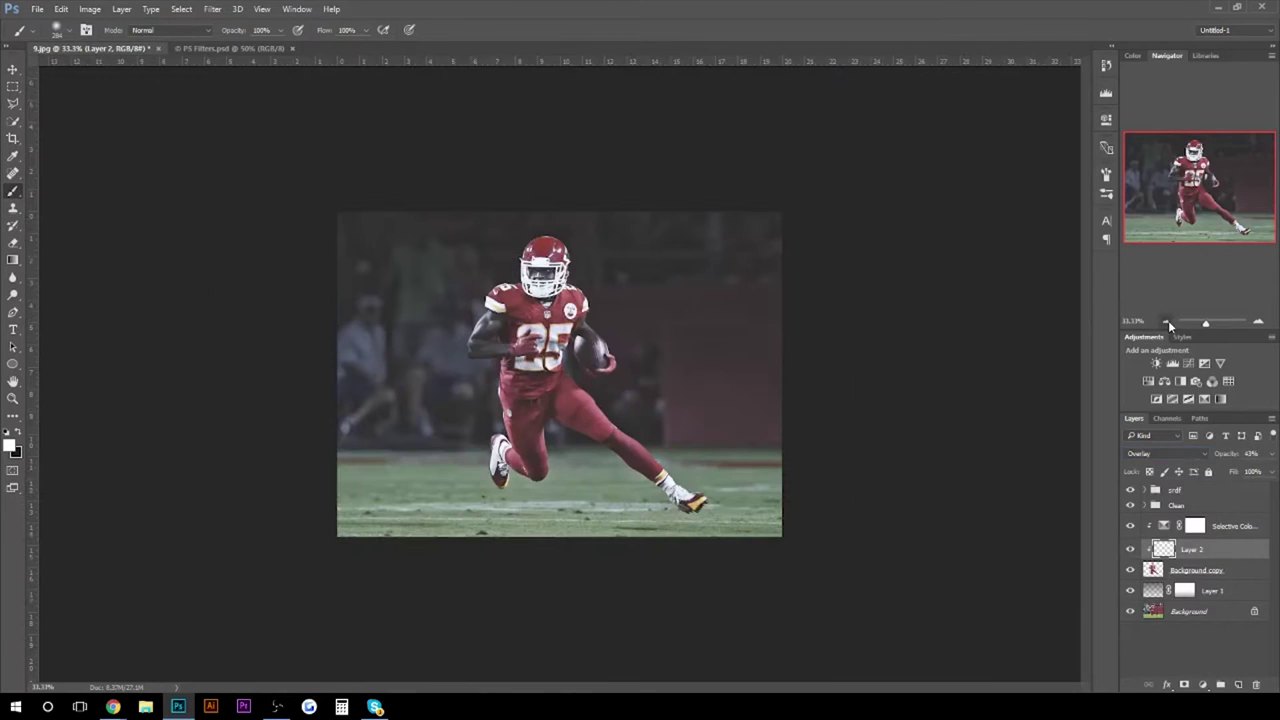
Step: On new Layer 3, paint a white glow across the top with a large soft brush
click(1238, 685)
key(x)
click(68, 34)
key(Return)
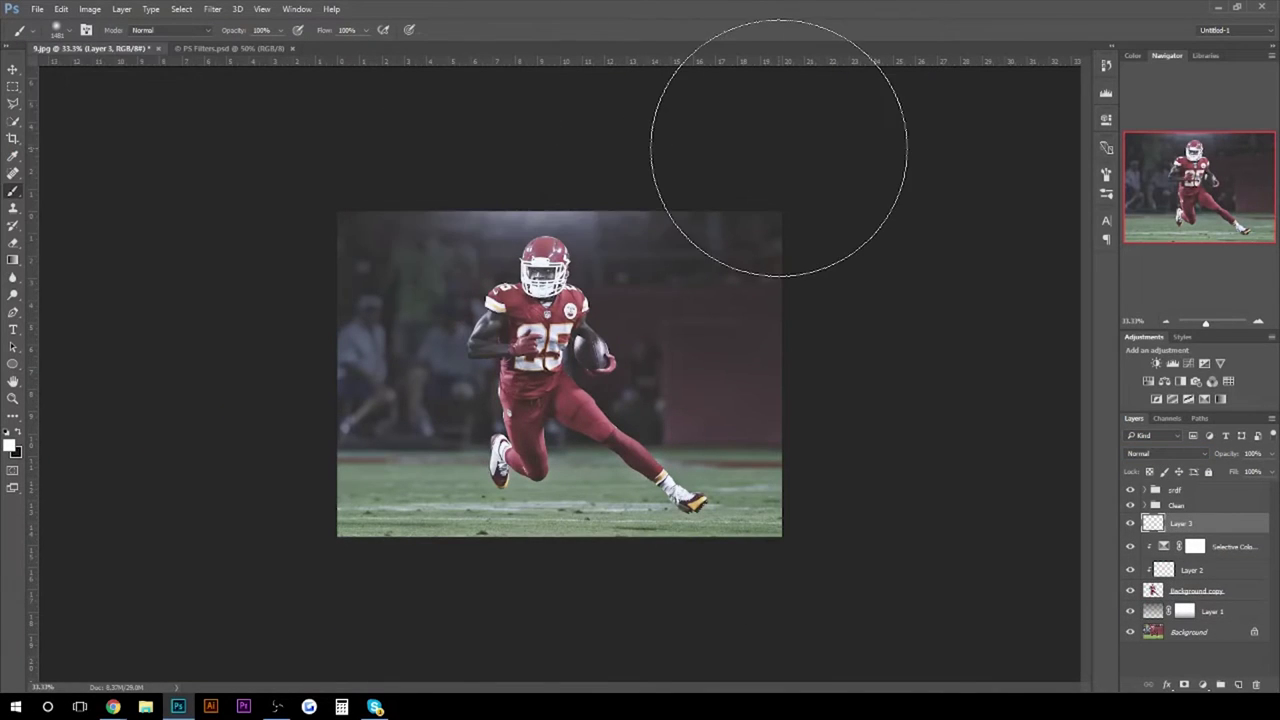
key(ctrl+0)
click(68, 30)
key(Return)
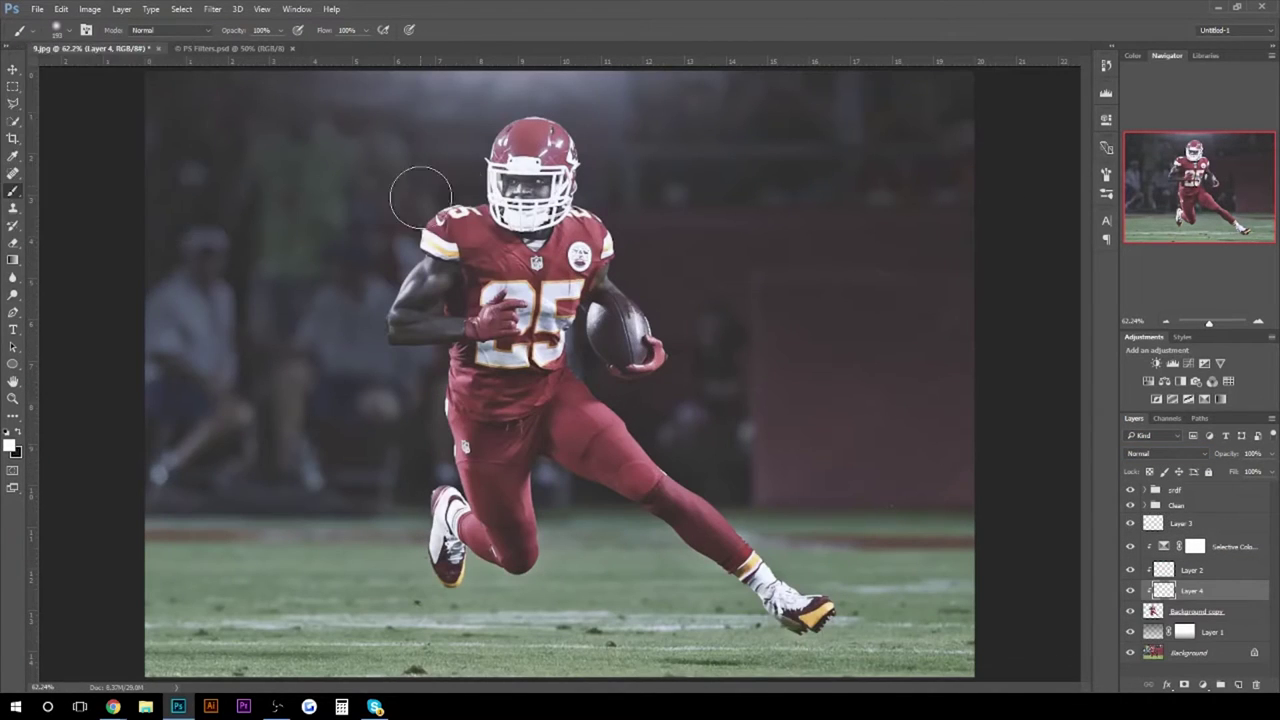
click(1160, 453)
key(Escape)
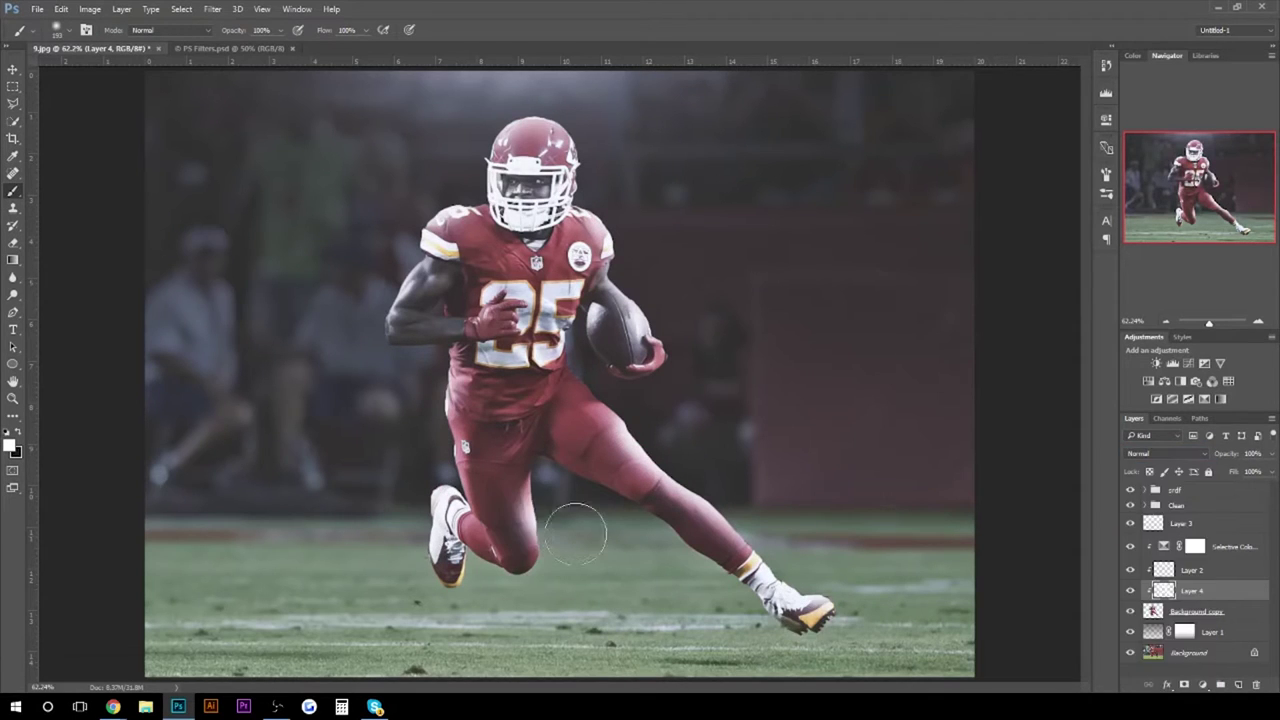
Step: Add Layer 5 and set it to Soft Light at 60% opacity
key(ctrl+shift+alt+n)
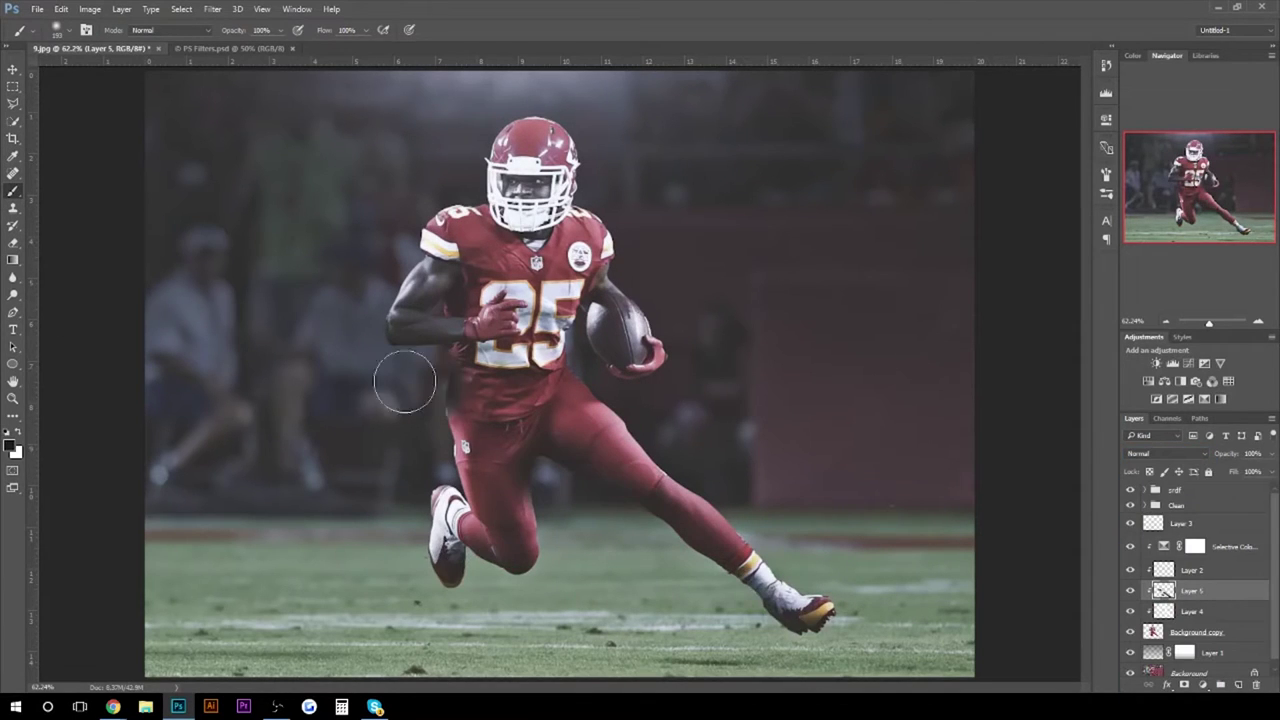
click(1160, 453)
click(1150, 585)
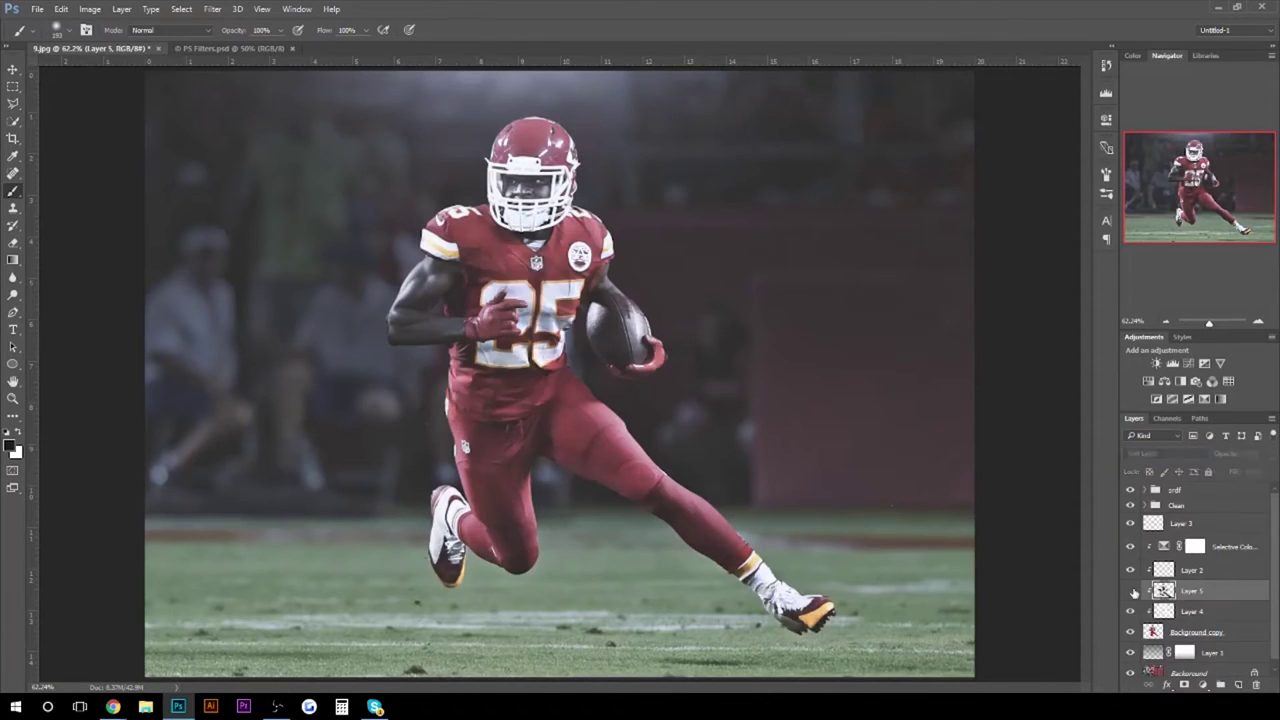
Step: Zoom in, add new paint layers and paint black shadows behind the player's left leg and shoe
triple_click(1256, 322)
key(ctrl+shift+alt+n)
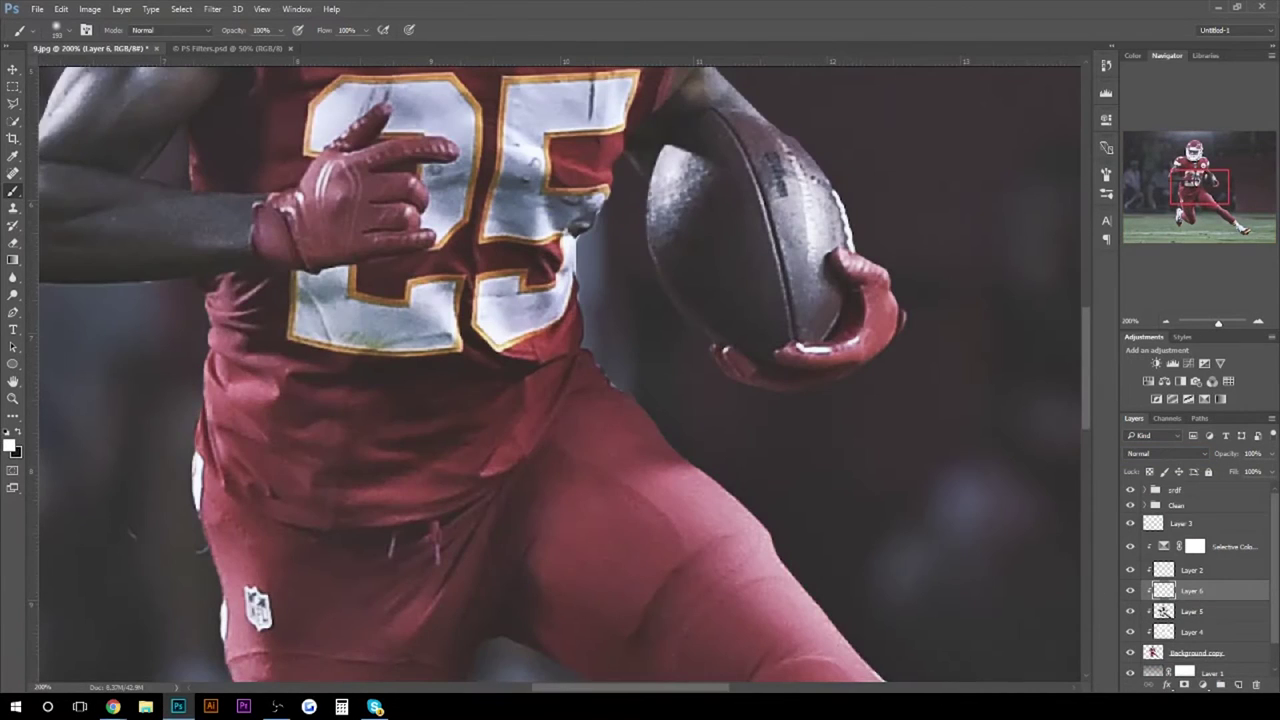
click(57, 30)
key(ctrl+shift+alt+n)
drag(530, 390, 371, 571)
scroll(371, 571, down, 5)
scroll(570, 350, right, 5)
scroll(412, 254, left, 5)
drag(650, 380, 760, 470)
drag(720, 350, 762, 422)
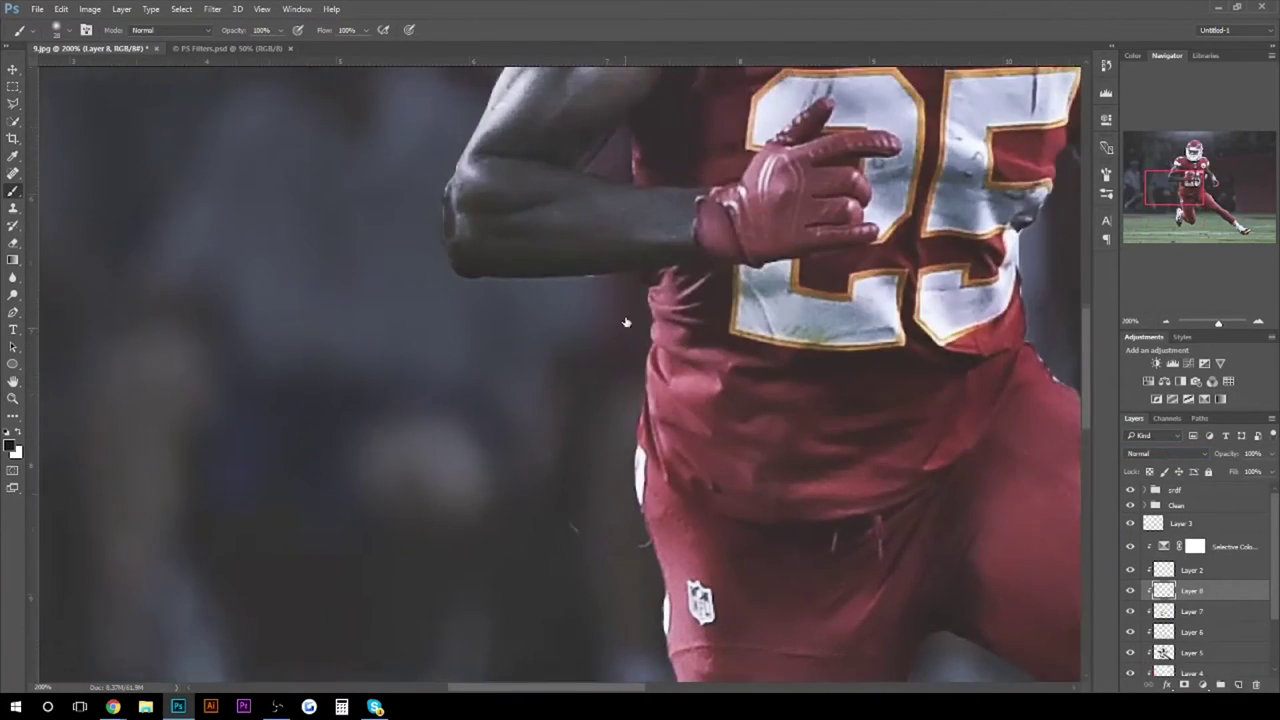
Step: Blend the painted layers as Soft Light and Overlay, lowering the highlight layer to 60% opacity
click(1162, 454)
click(1139, 593)
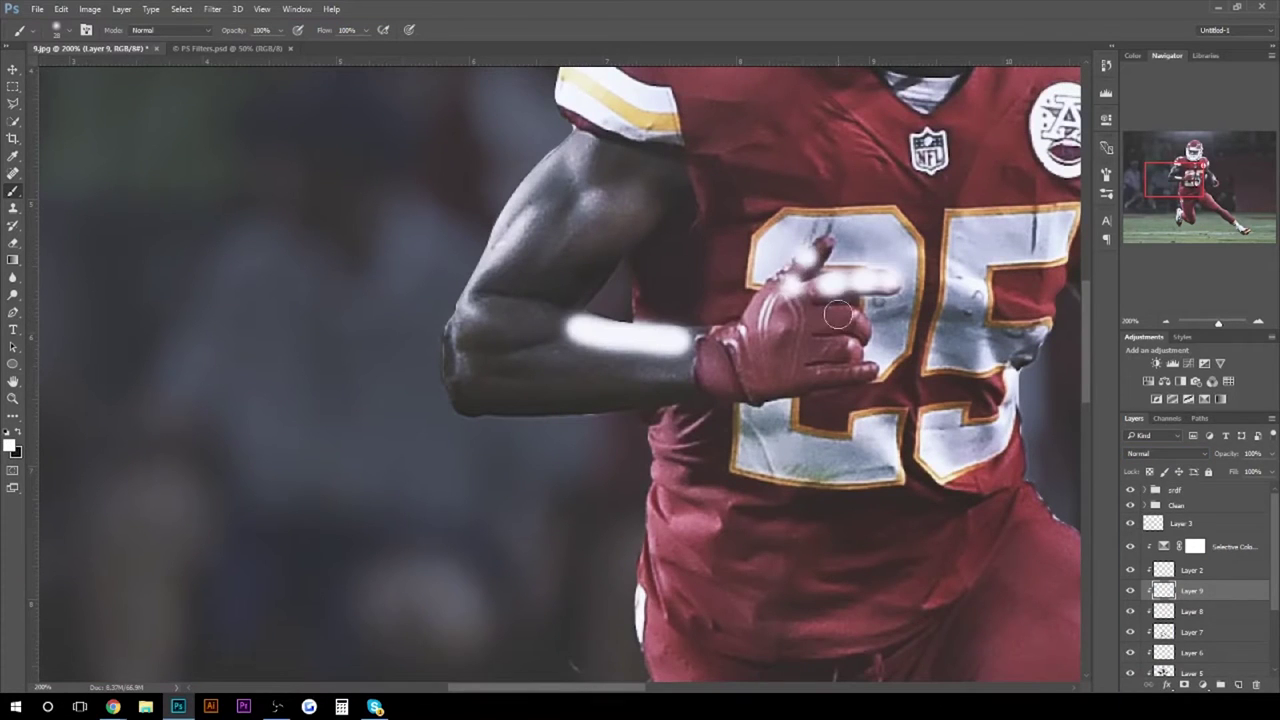
click(212, 9)
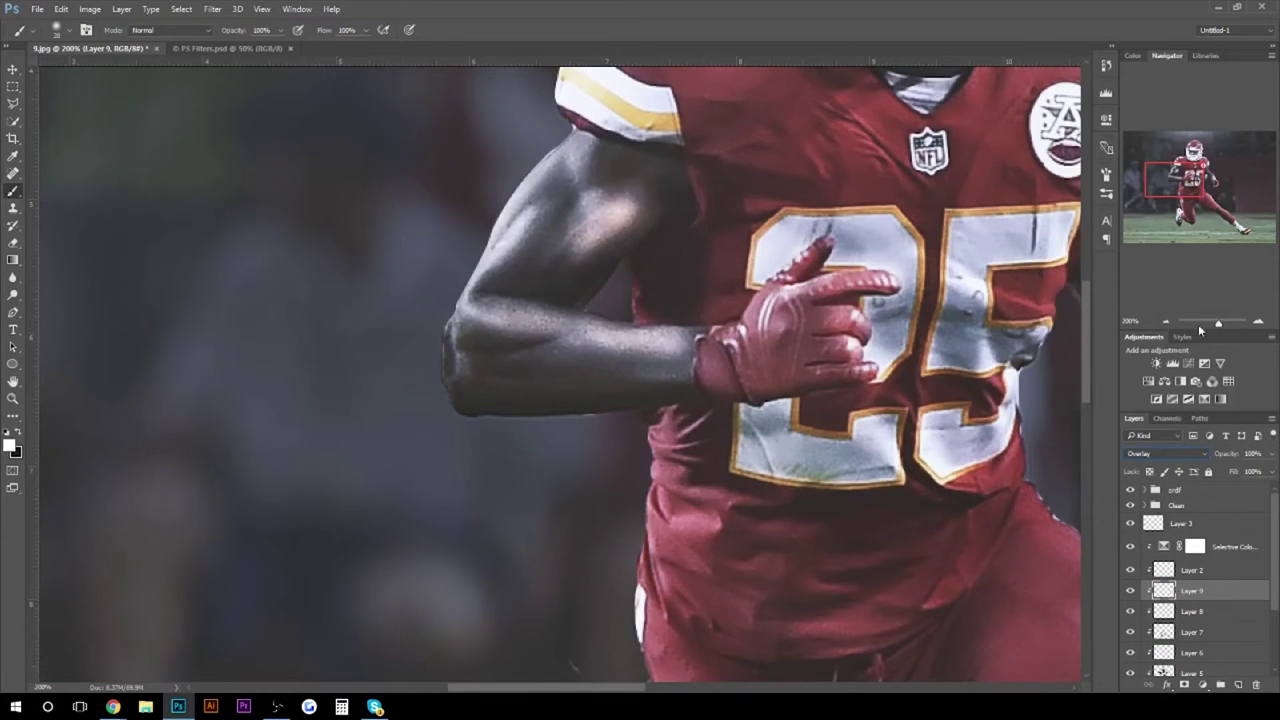
key(ctrl+minus)
key(ctrl+minus)
drag(1271, 454, 1246, 472)
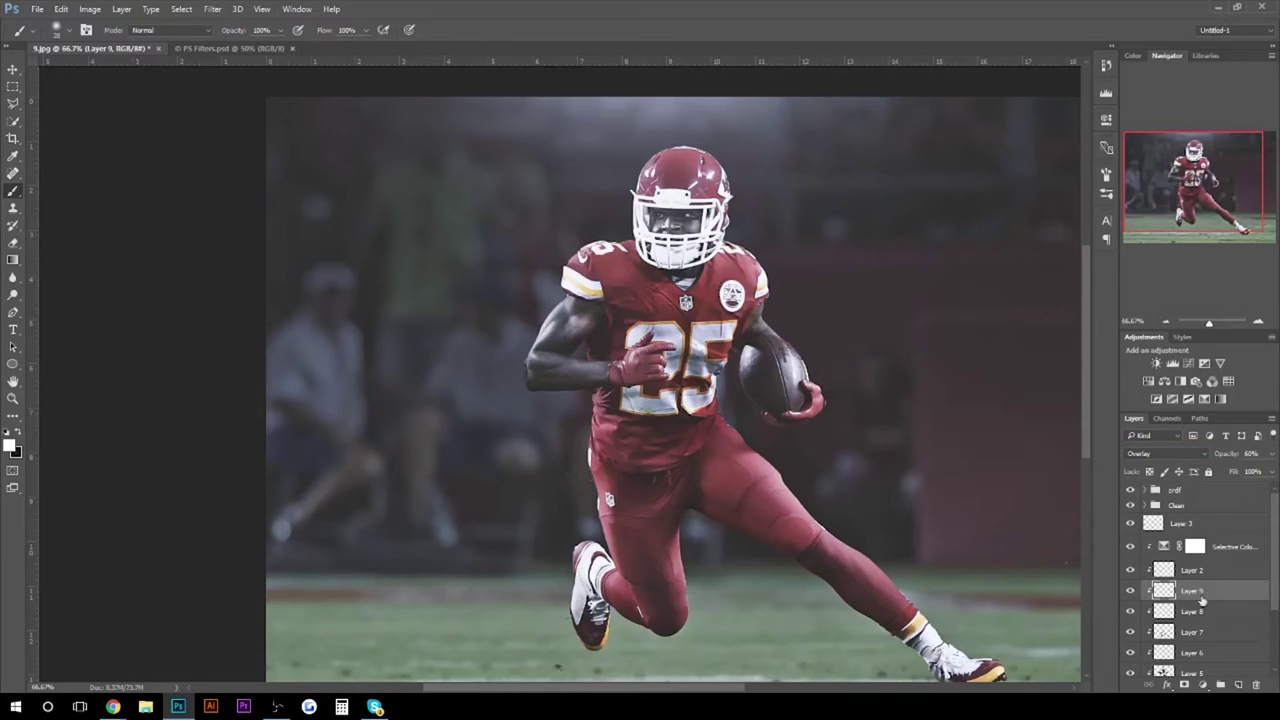
click(1157, 363)
Step: Replace the Brightness/Contrast adjustment with a Curves 2 adjustment layer
key(ctrl+z)
click(1188, 363)
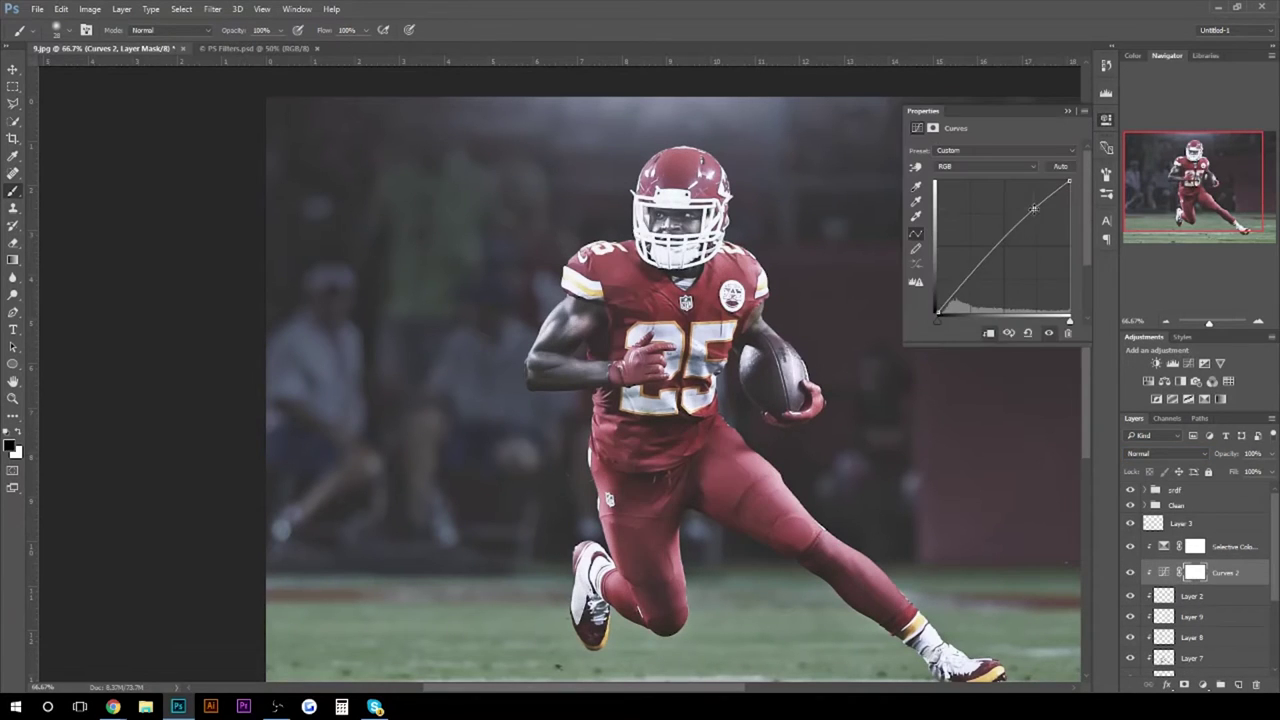
click(1067, 110)
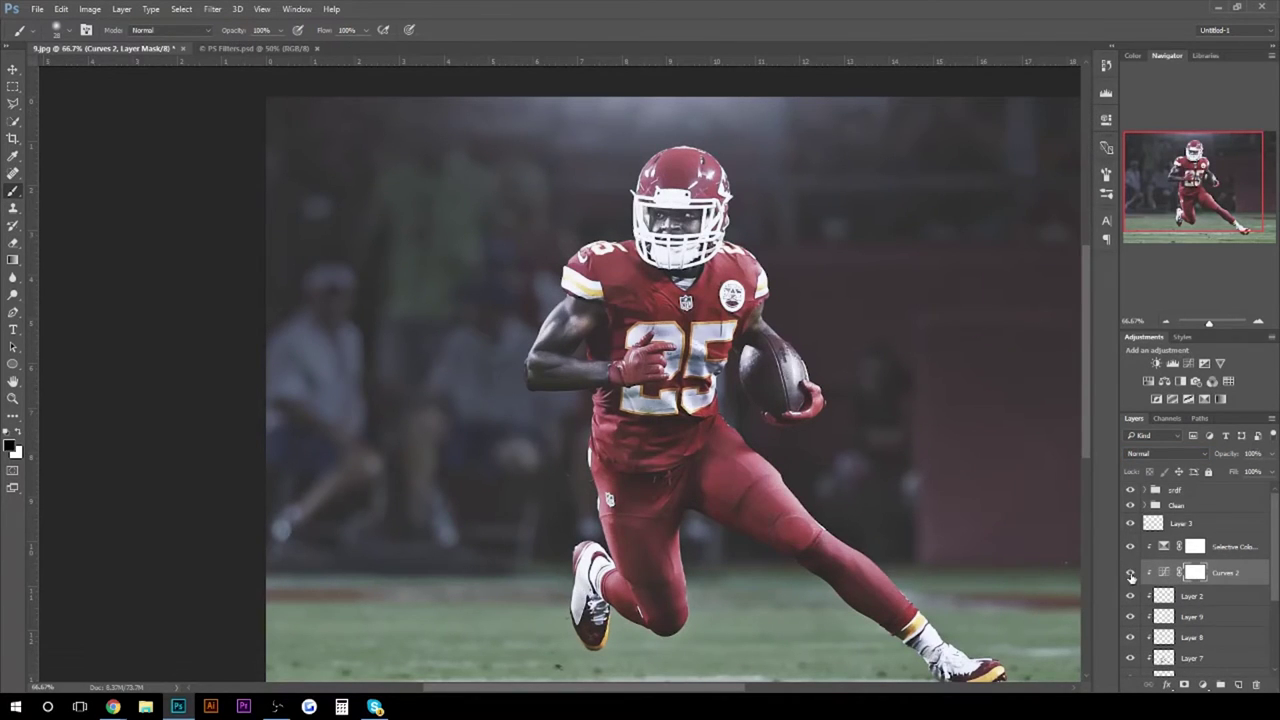
Step: Switch the active layer and pan around the player's outline, then fit the image to the window
key(ctrl+minus)
key(alt+bracketright)
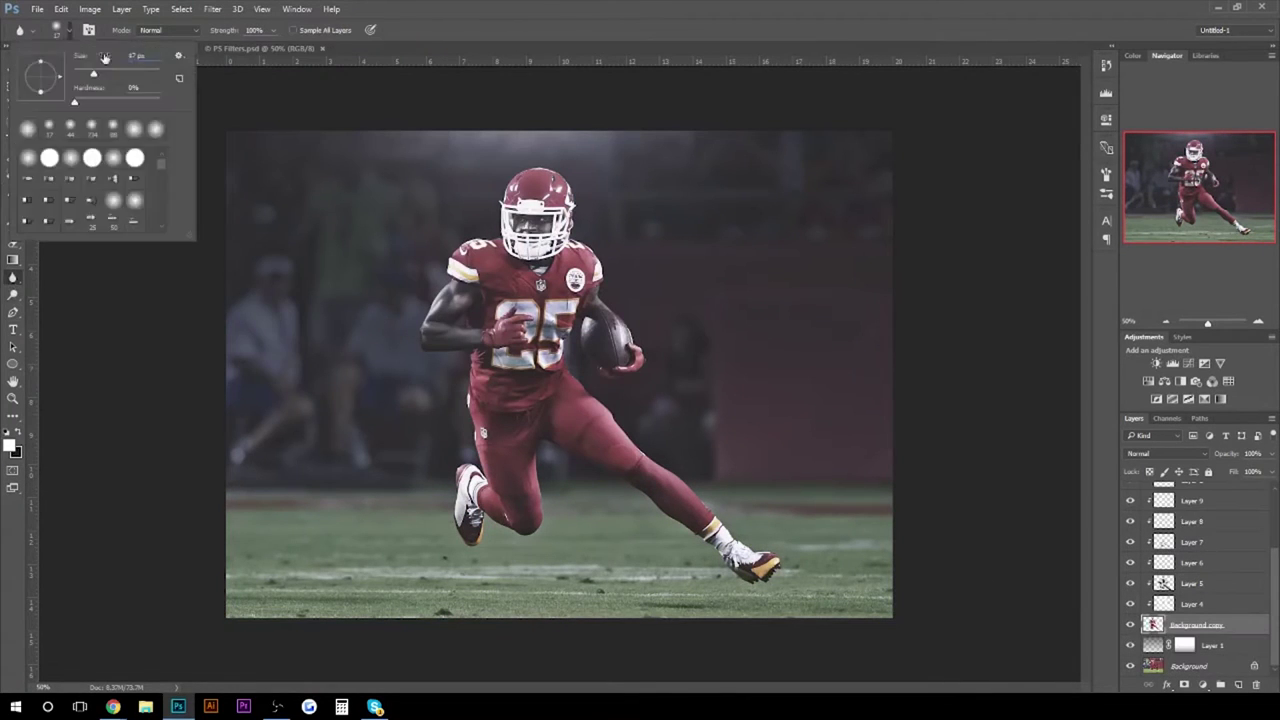
scroll(866, 308, down, 5)
scroll(857, 658, down, 5)
scroll(800, 550, down, 3)
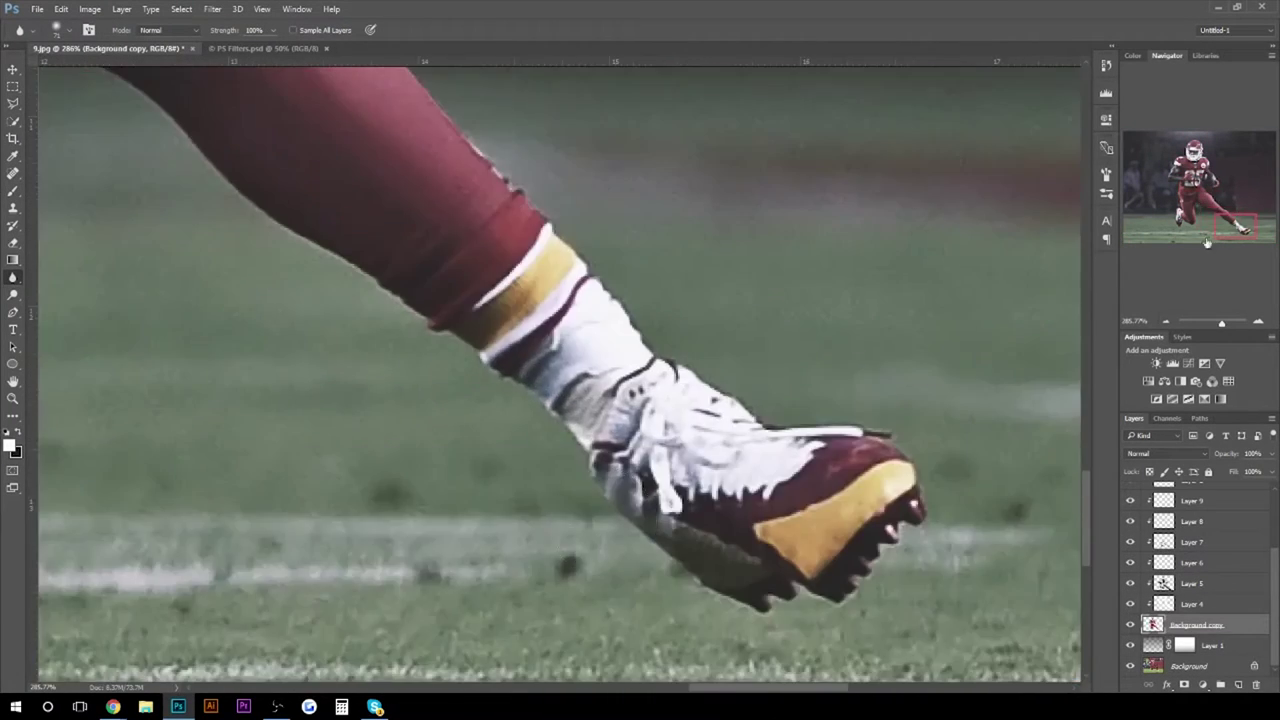
scroll(727, 487, up, 2)
scroll(727, 487, up, 10)
scroll(727, 487, left, 5)
scroll(600, 286, up, 5)
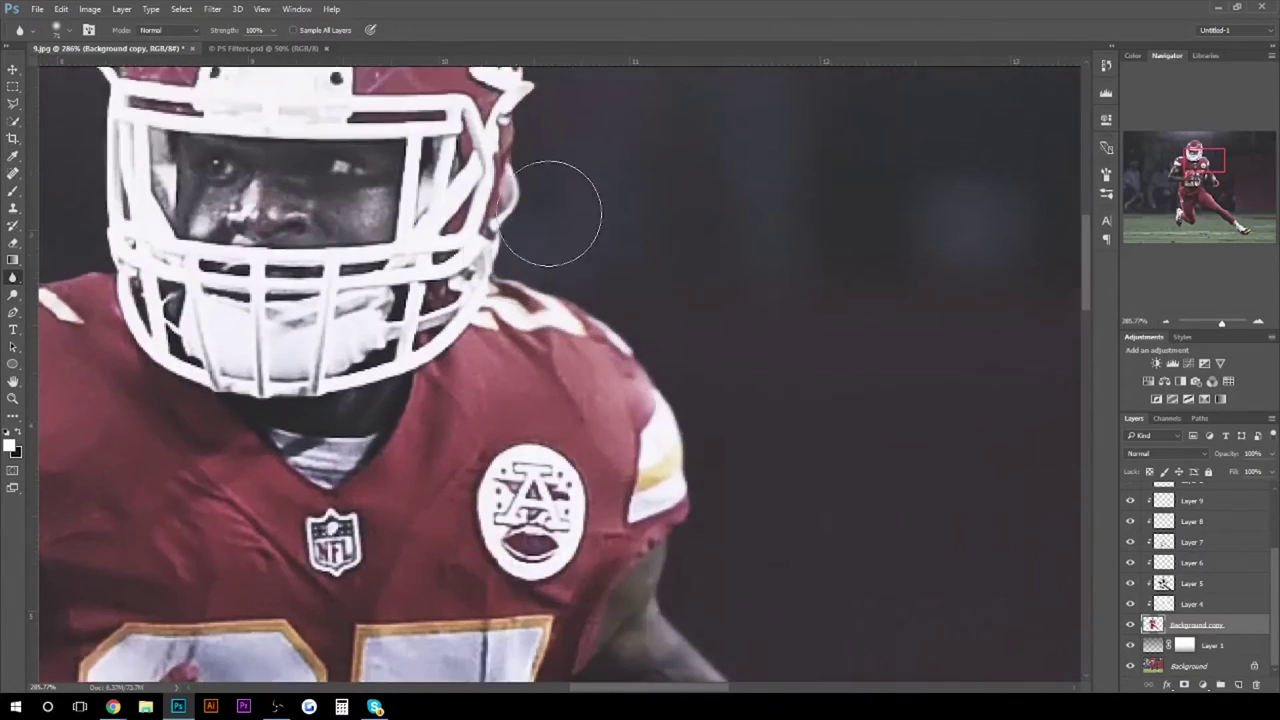
scroll(1059, 236, up, 1)
scroll(543, 514, down, 4)
scroll(543, 514, left, 3)
scroll(623, 400, down, 4)
scroll(650, 430, down, 4)
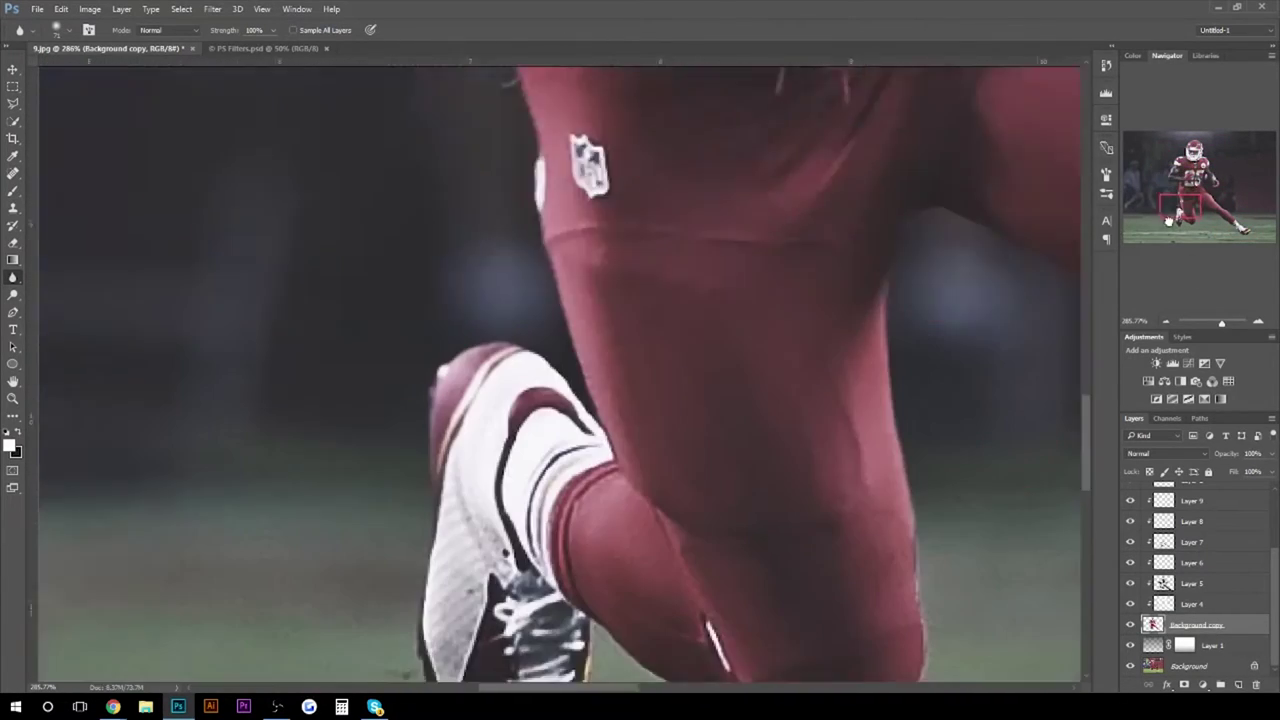
scroll(715, 480, down, 3)
key(ctrl+0)
Step: Open the colourful light-streak image from the Lights folder
click(36, 9)
click(40, 31)
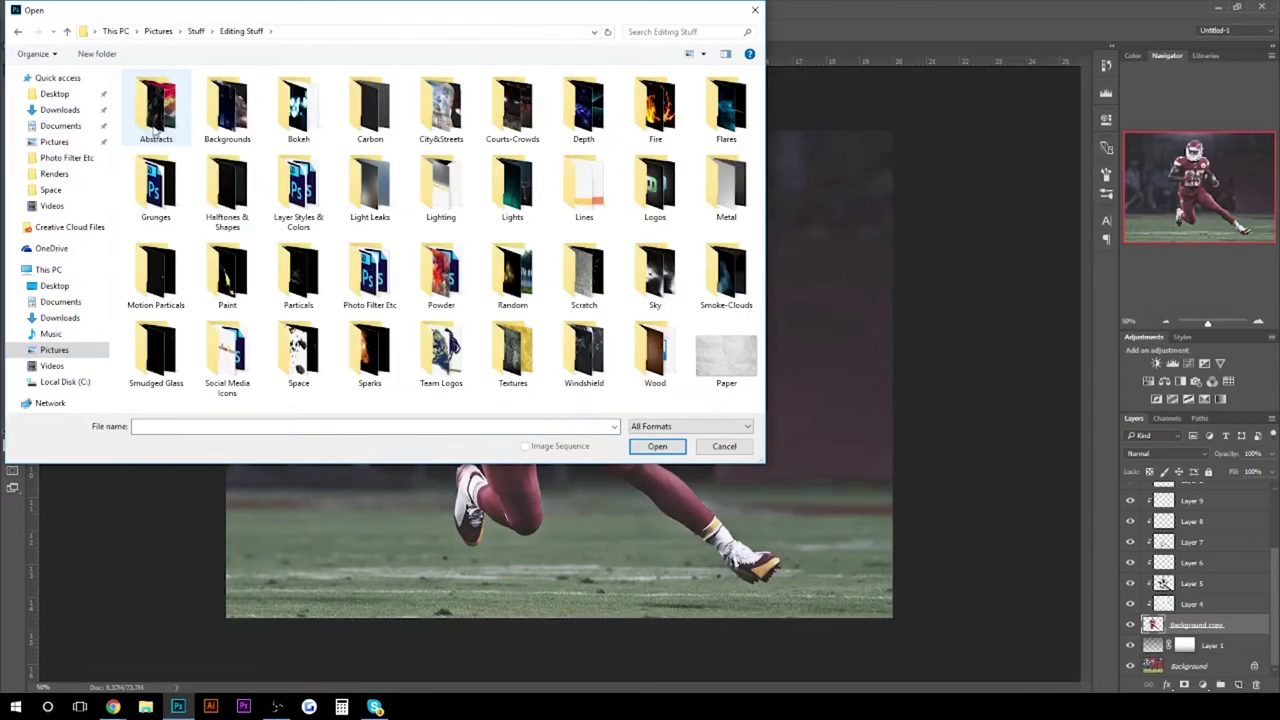
double_click(512, 190)
scroll(420, 300, down, 5)
scroll(420, 300, down, 5)
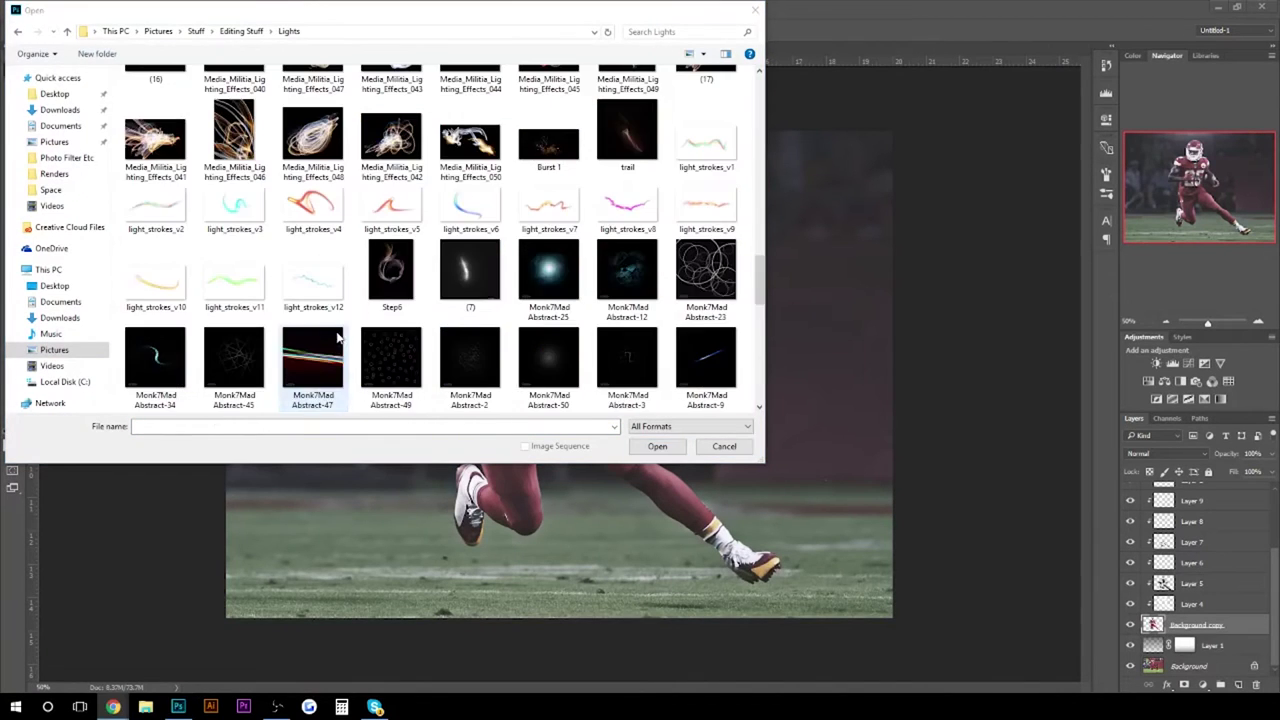
double_click(331, 380)
Step: Scale the light-streak layer across the whole canvas and set it to Screen blend
drag(1228, 506, 1234, 625)
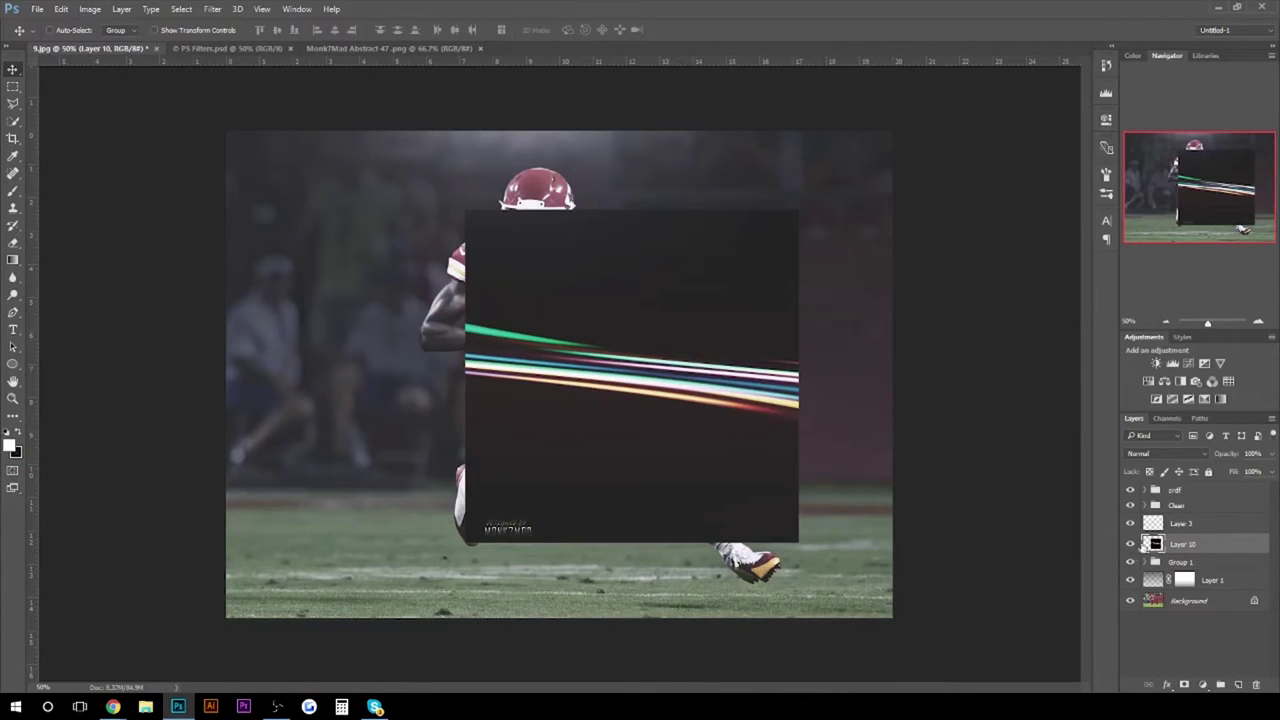
key(ctrl+t)
drag(798, 543, 893, 617)
drag(465, 208, 226, 130)
key(Return)
click(1165, 453)
click(1150, 545)
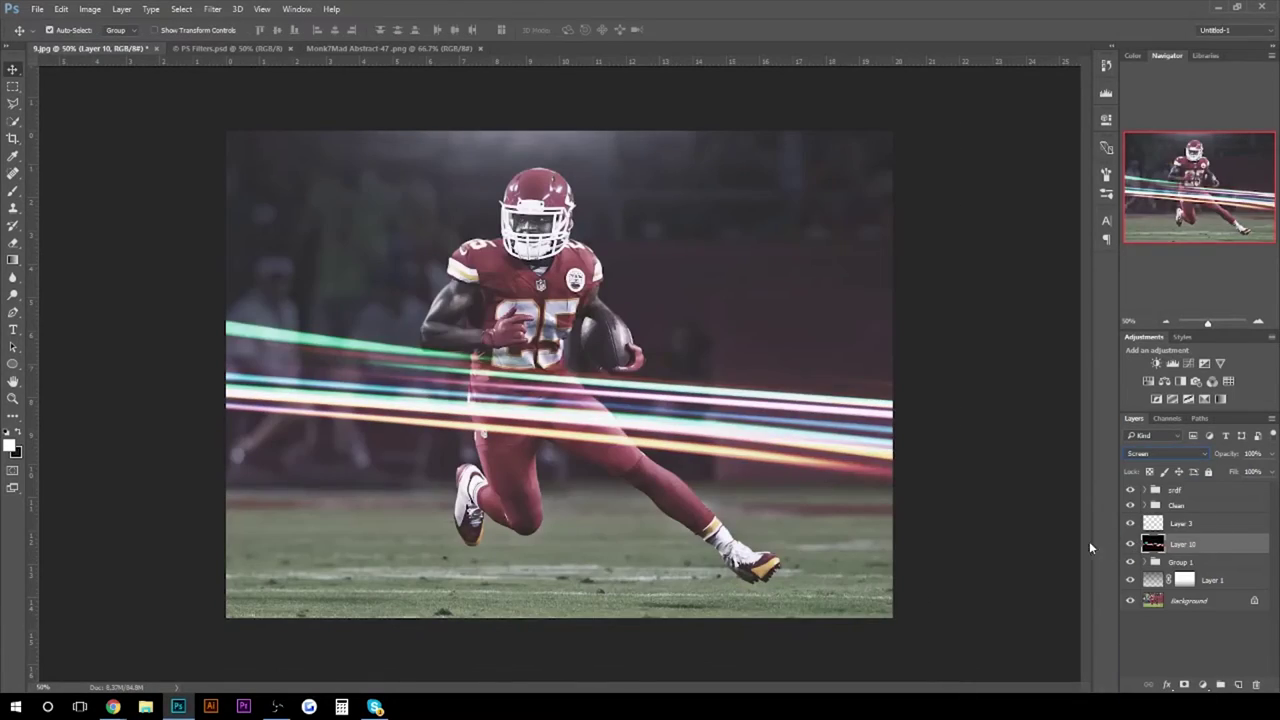
Step: Discard the light-streak layer
key(ctrl+t)
drag(1094, 542, 980, 523)
key(Escape)
key(Delete)
Step: Open a light-leak image file instead
click(37, 8)
click(50, 31)
scroll(752, 352, down, 10)
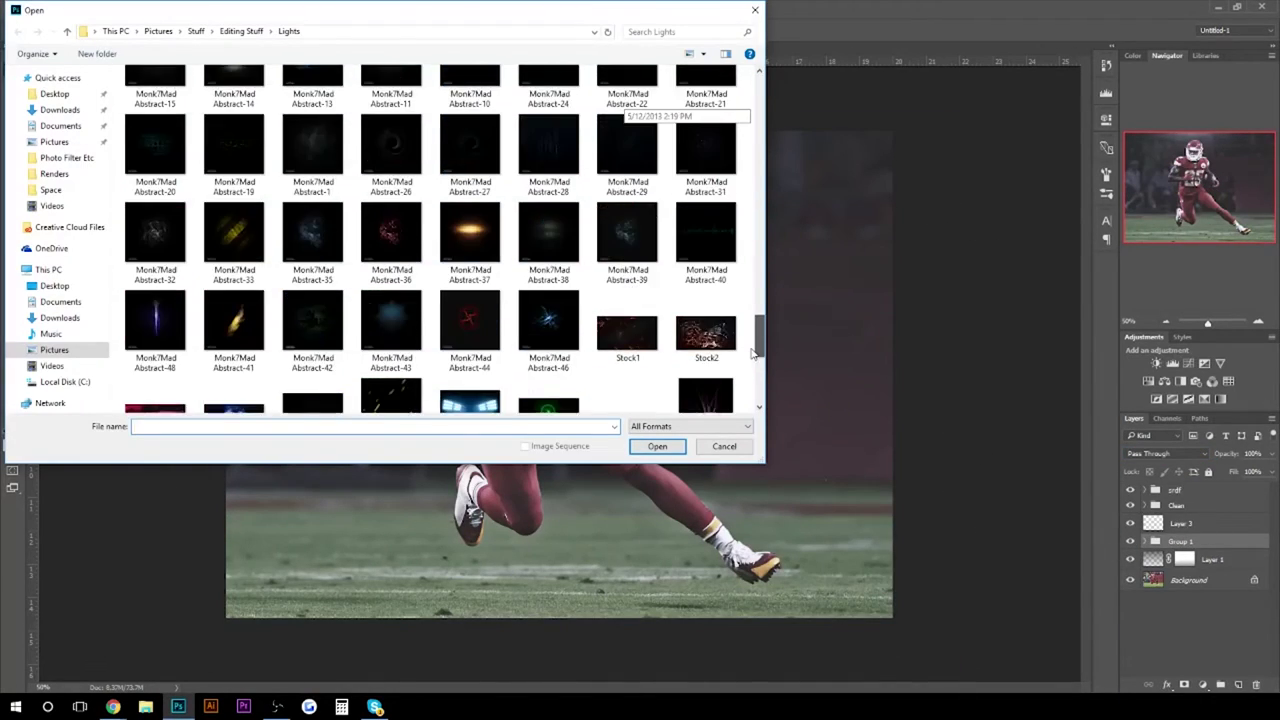
scroll(752, 352, up, 5)
scroll(752, 352, up, 5)
scroll(752, 352, up, 5)
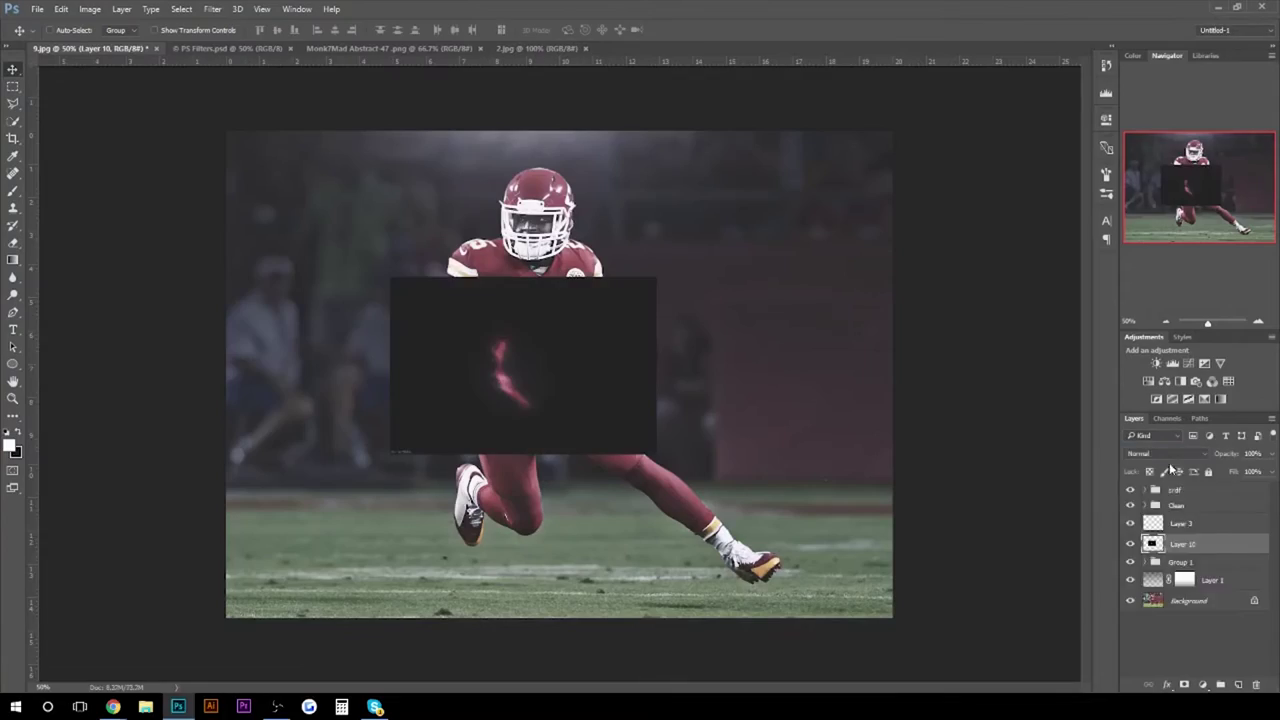
Step: Set the light leak (Layer 10) to Screen, then resize and position it over the photo
click(1165, 453)
click(1150, 545)
key(ctrl+plus)
drag(598, 437, 634, 482)
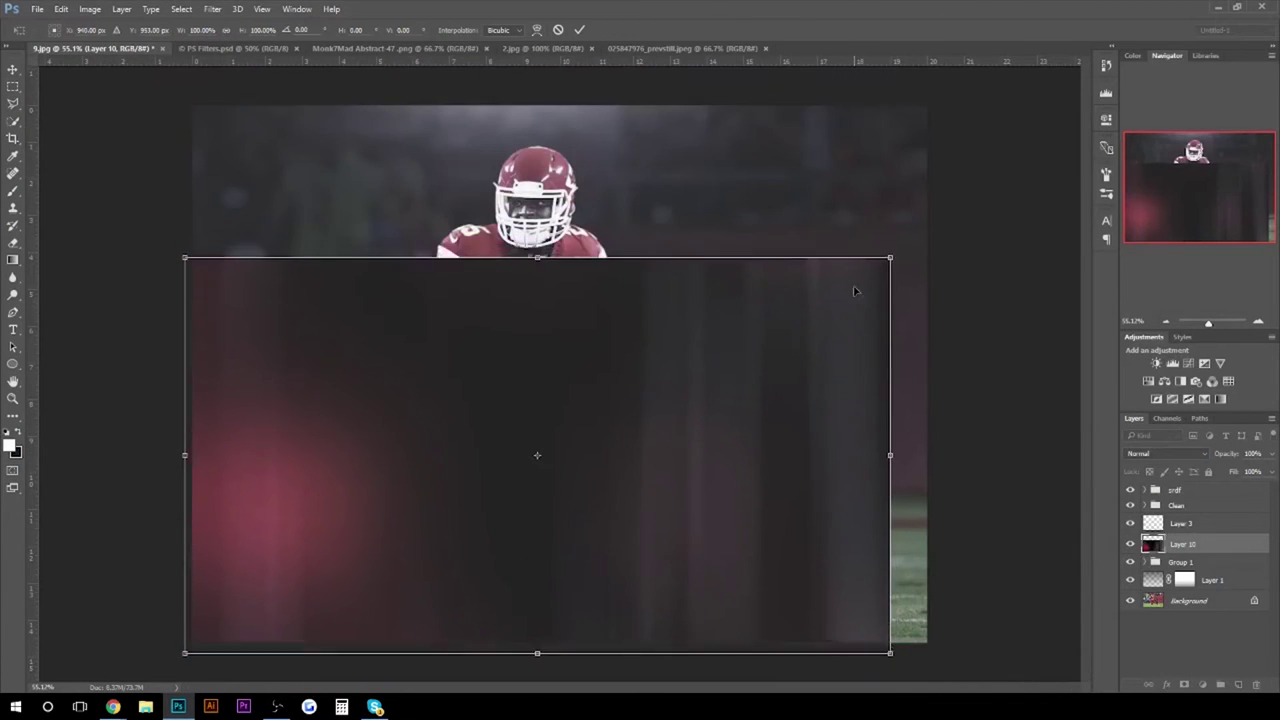
key(Return)
click(37, 8)
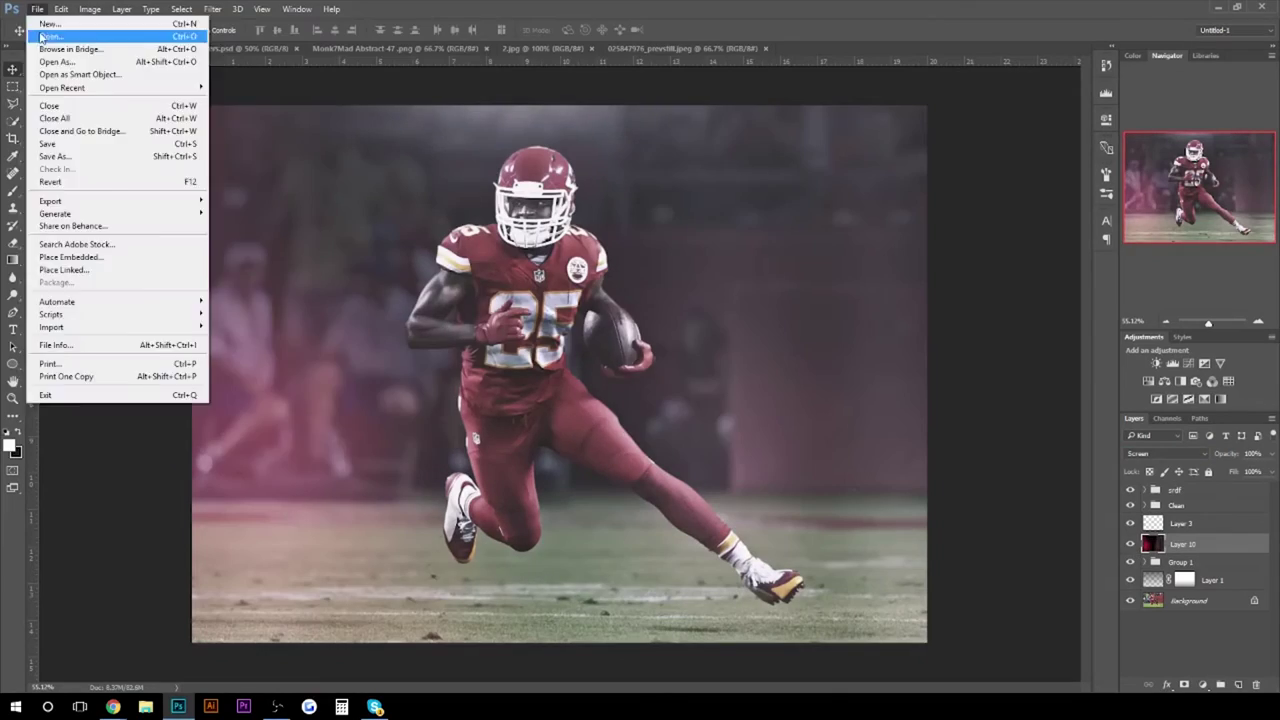
Step: Browse the Backgrounds folder for the tech texture to place as Layer 11
click(241, 31)
double_click(157, 107)
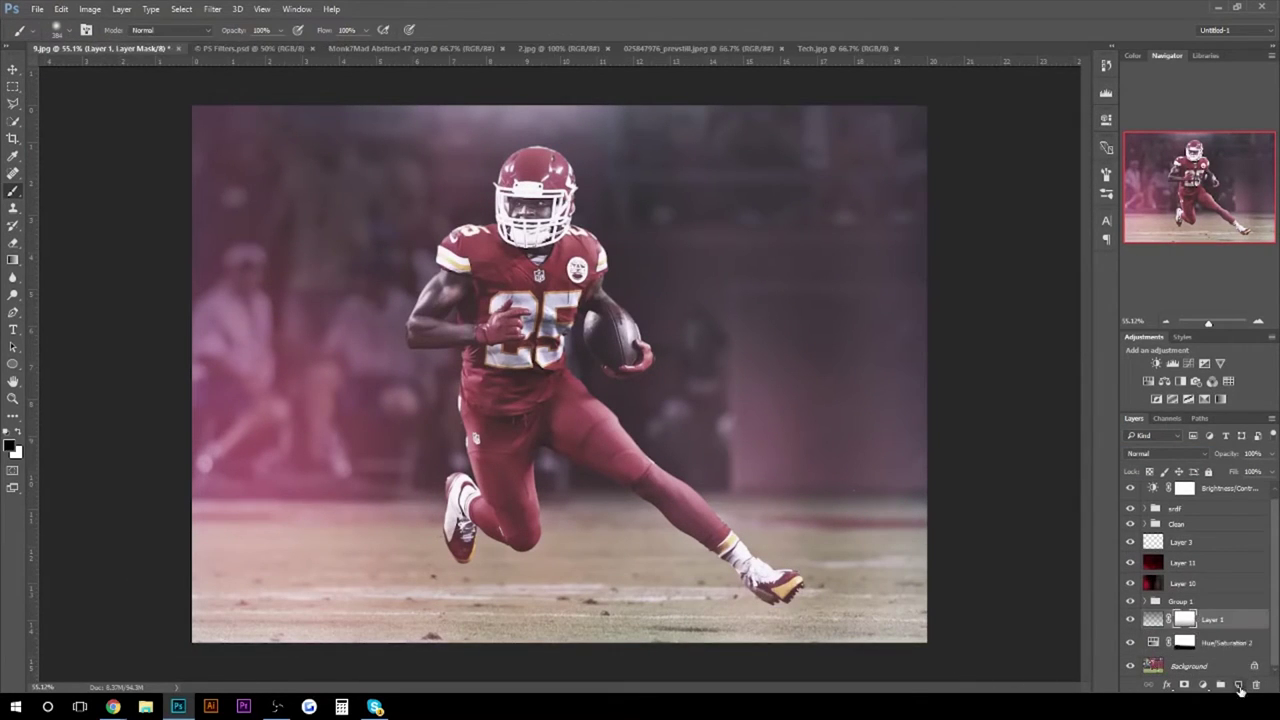
scroll(553, 290, up, 5)
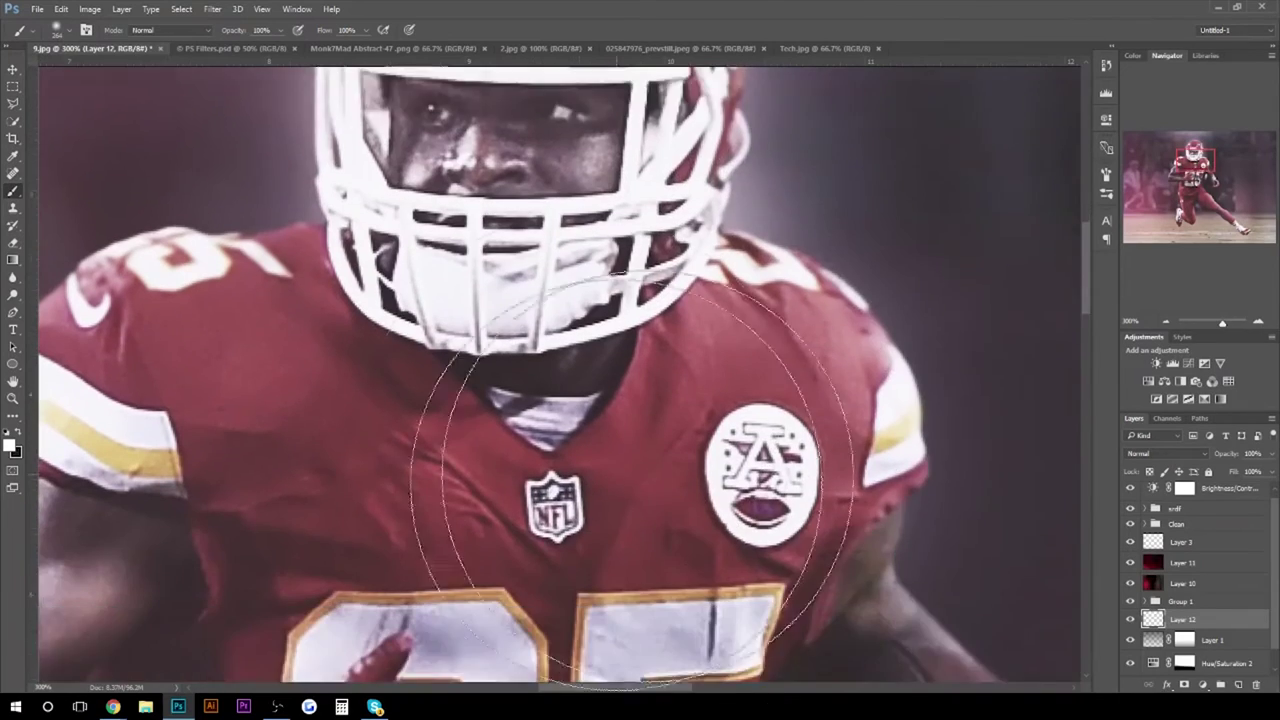
Step: Select the player, feather the selection and fill it with white, then undo the fill
key(ctrl+0)
click(181, 9)
click(195, 52)
click(181, 9)
click(415, 272)
key(Return)
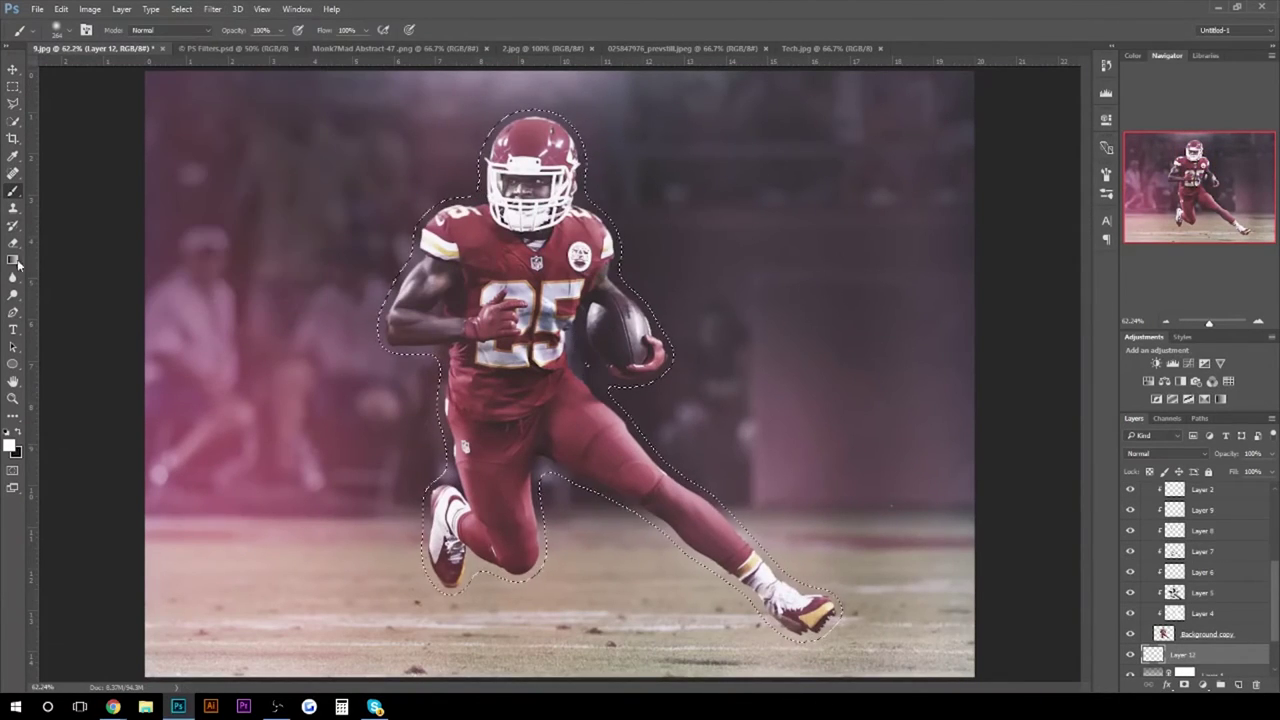
click(497, 333)
key(ctrl+d)
key(m)
key(ctrl+z)
key(ctrl+z)
Step: Set up a soft round brush to paint light streaks on Layer 13 in Screen blend
key(b)
click(57, 30)
key(Return)
click(57, 30)
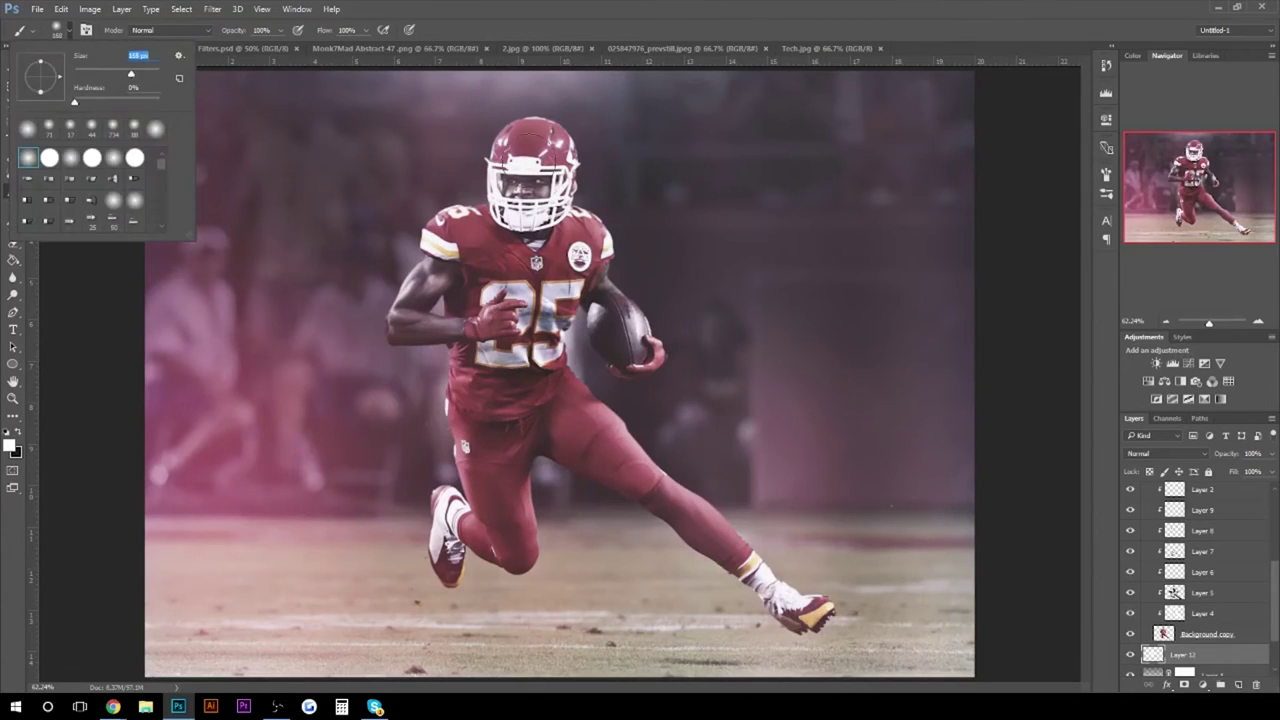
key(Return)
click(57, 30)
key(Return)
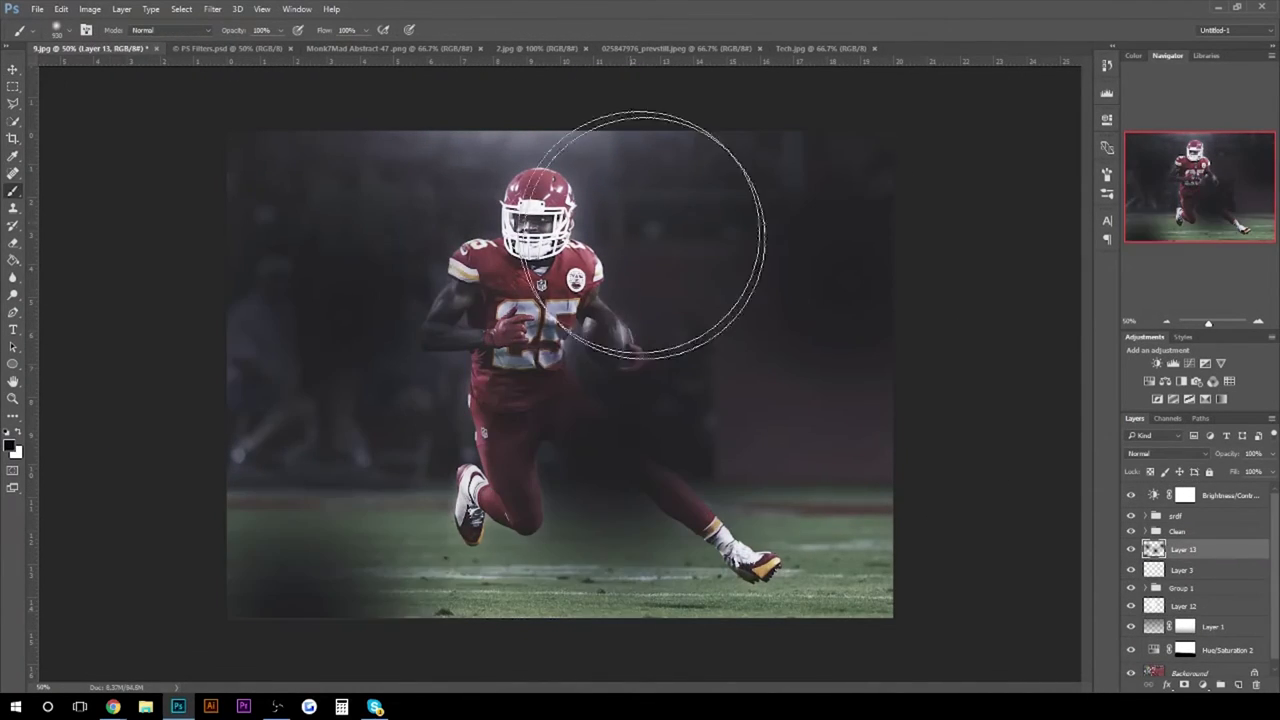
click(37, 9)
click(50, 31)
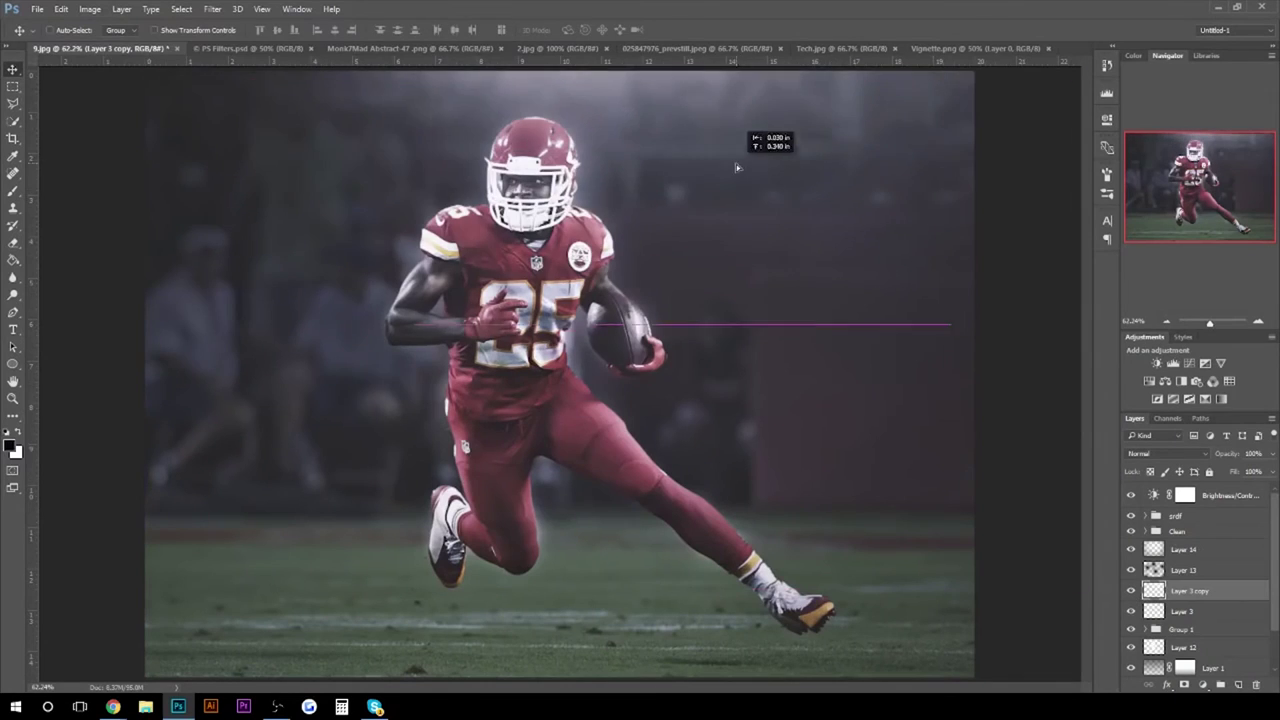
Step: Open a particle image from the Particles folder as a new layer
click(37, 9)
click(50, 34)
double_click(166, 263)
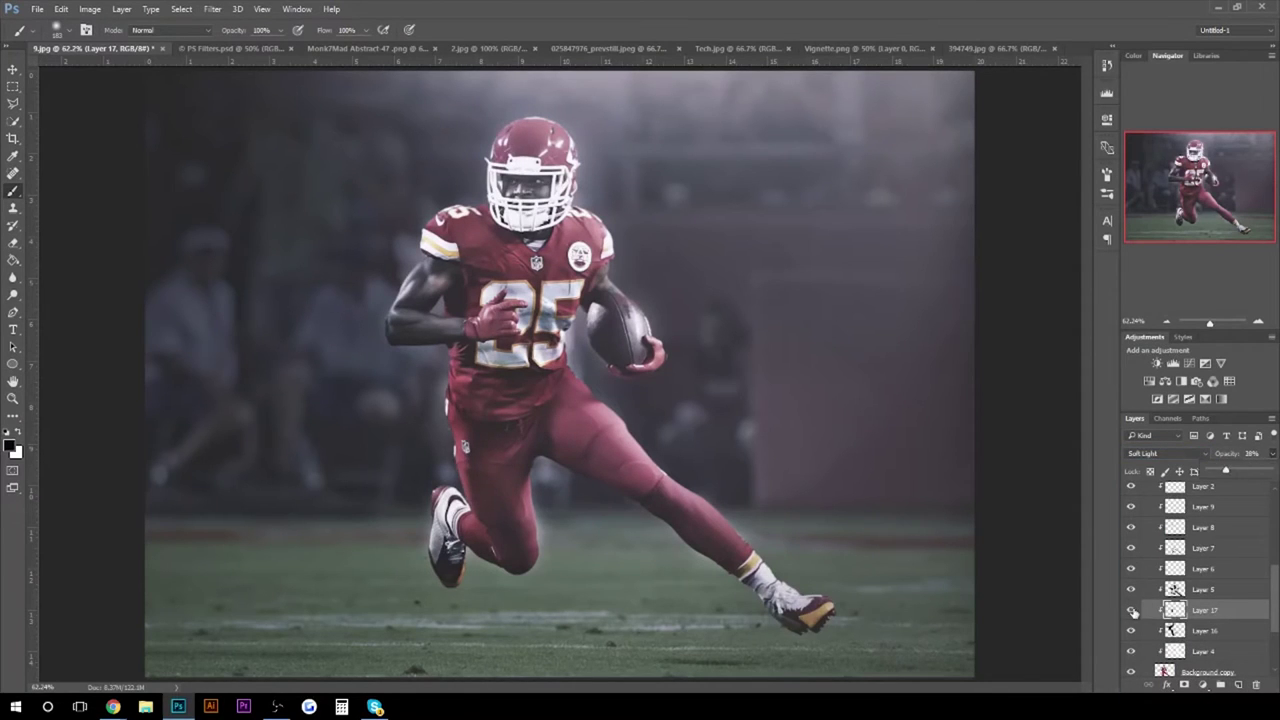
key(ctrl+minus)
scroll(1123, 611, down, 3)
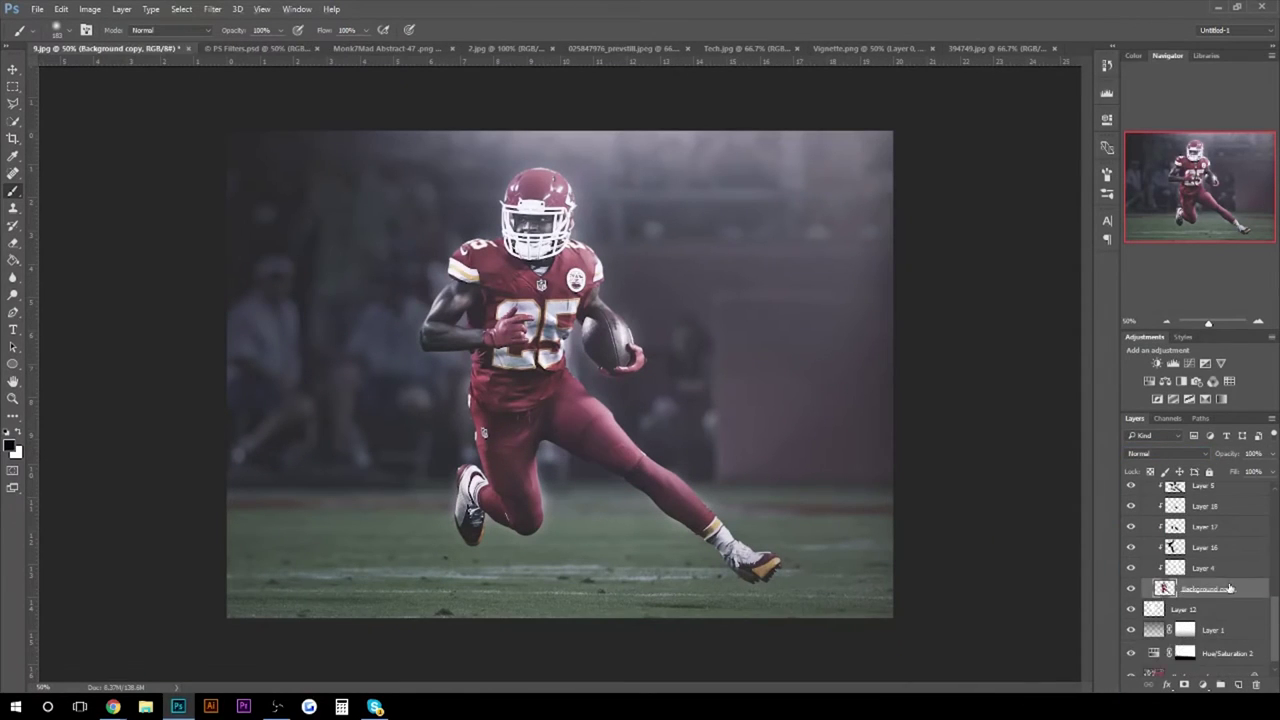
Step: Stamp a merged copy above Background copy and apply a blur filter to it
click(1208, 589)
key(ctrl+shift+alt+e)
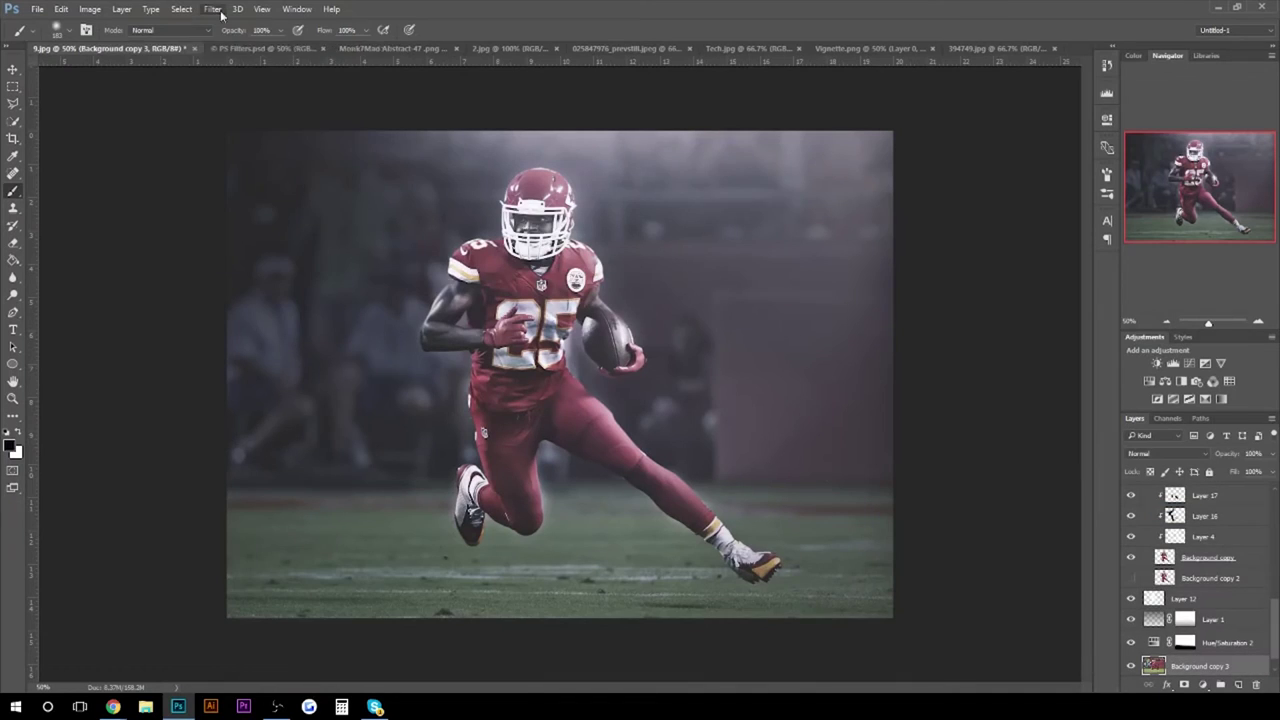
click(212, 9)
click(420, 200)
key(Return)
drag(1208, 323, 1208, 323)
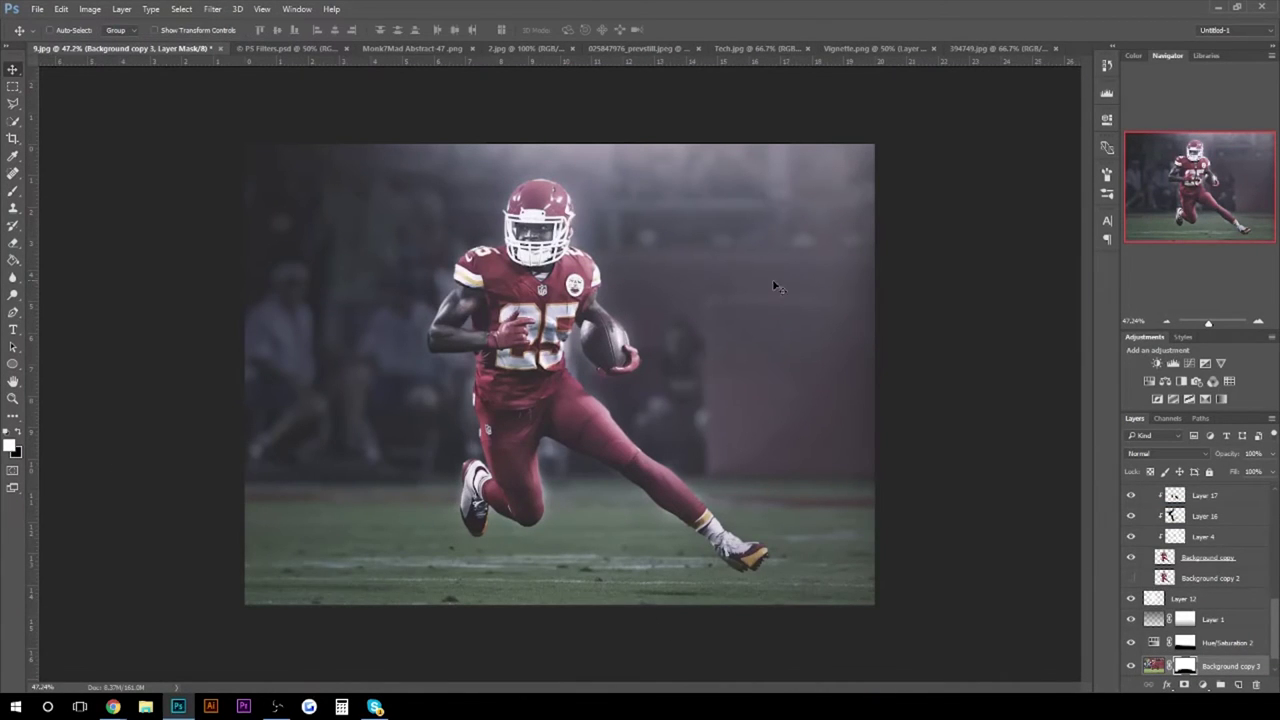
key(ctrl+plus)
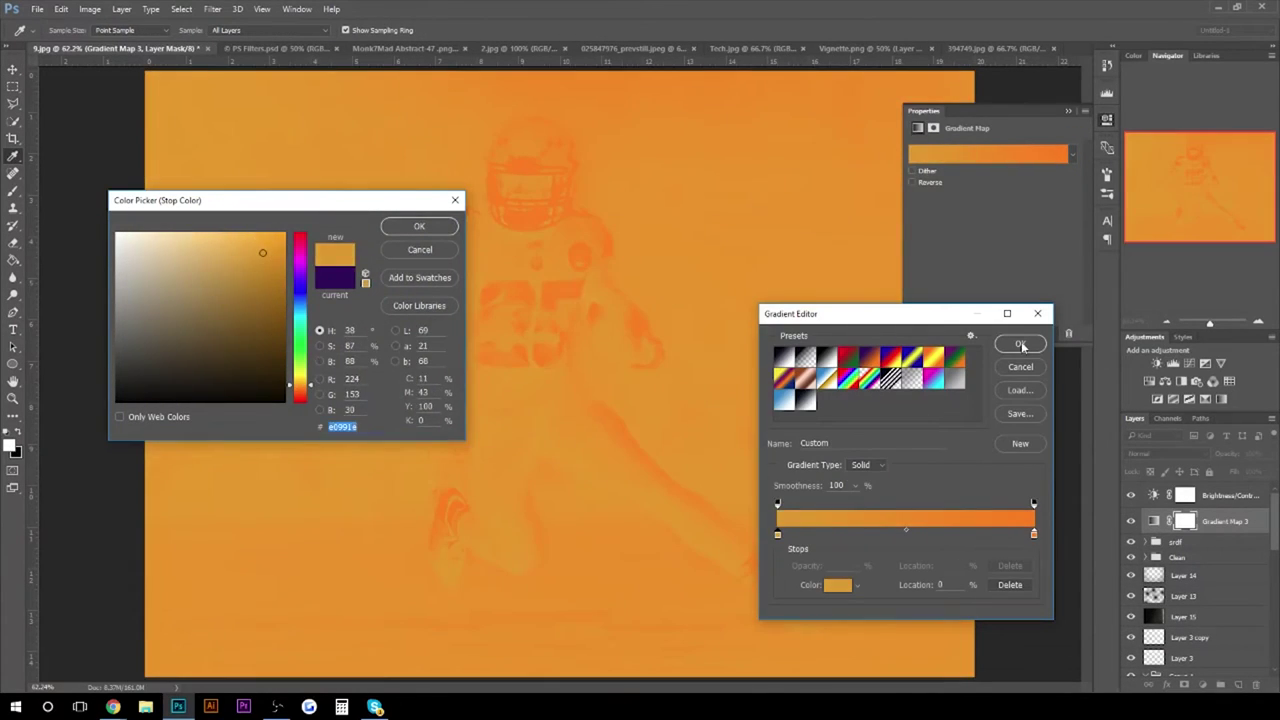
Step: Accept the gradient map colours and change its blending, toggling Layer 14 to compare
key(Return)
click(1021, 345)
click(1131, 521)
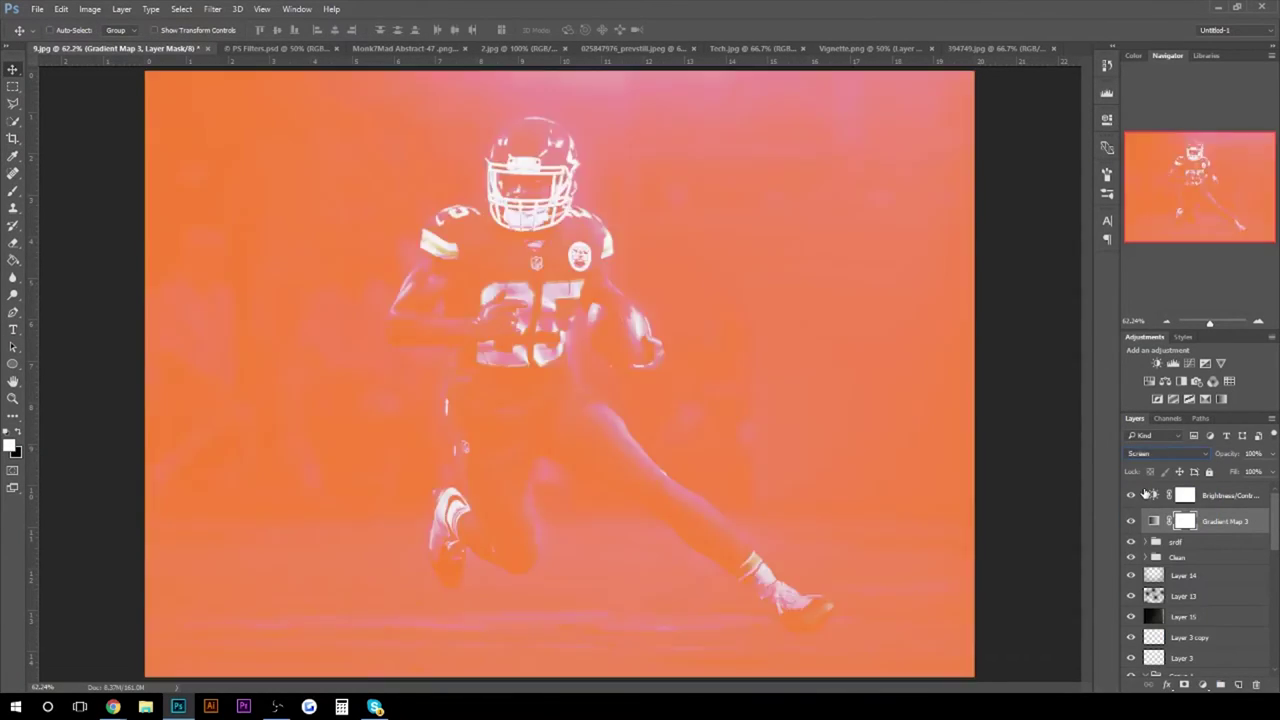
click(1131, 576)
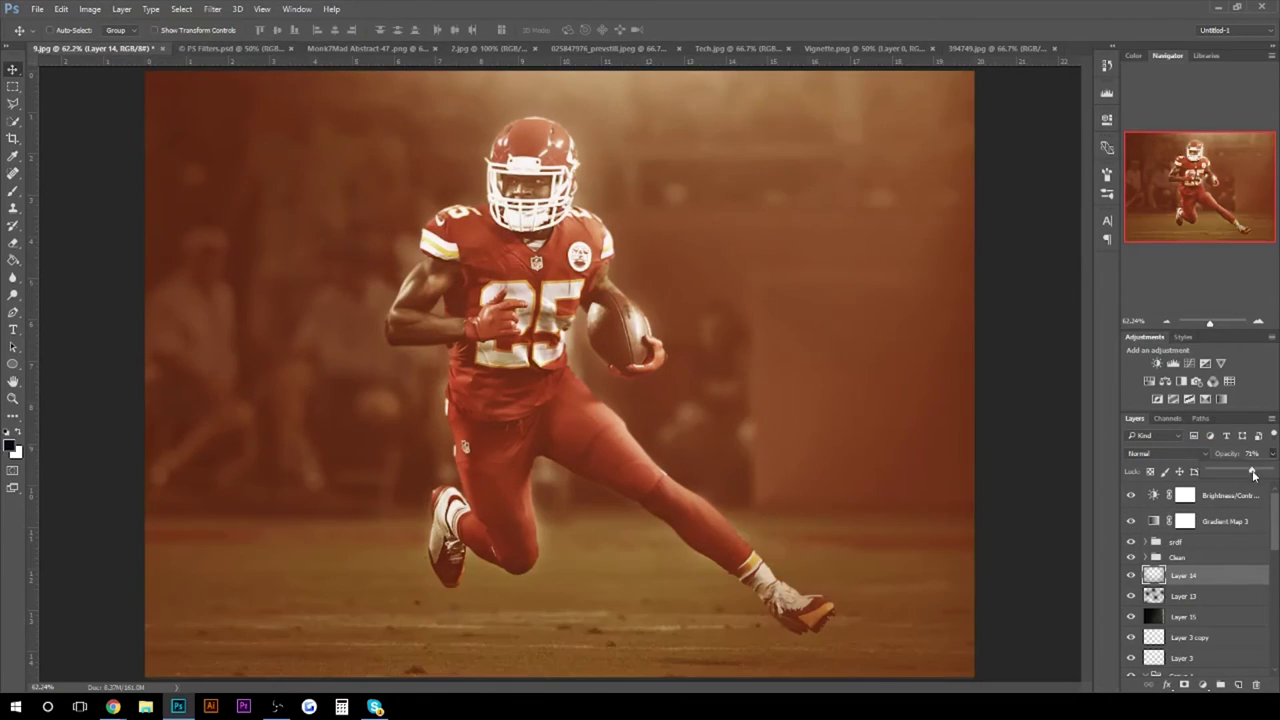
Step: Try different blend modes on Gradient Map 3 and settle its blend and opacity
click(1225, 521)
scroll(1212, 456, up, 5)
scroll(1212, 456, up, 5)
scroll(1212, 456, up, 2)
scroll(1212, 456, up, 15)
scroll(1212, 456, down, 6)
scroll(1212, 456, down, 2)
scroll(1212, 456, down, 2)
key(4)
key(7)
Step: Move Layer 14 copy above Gradient Map 3, then try and delete a green-channel Curves adjustment
drag(1190, 512, 1188, 511)
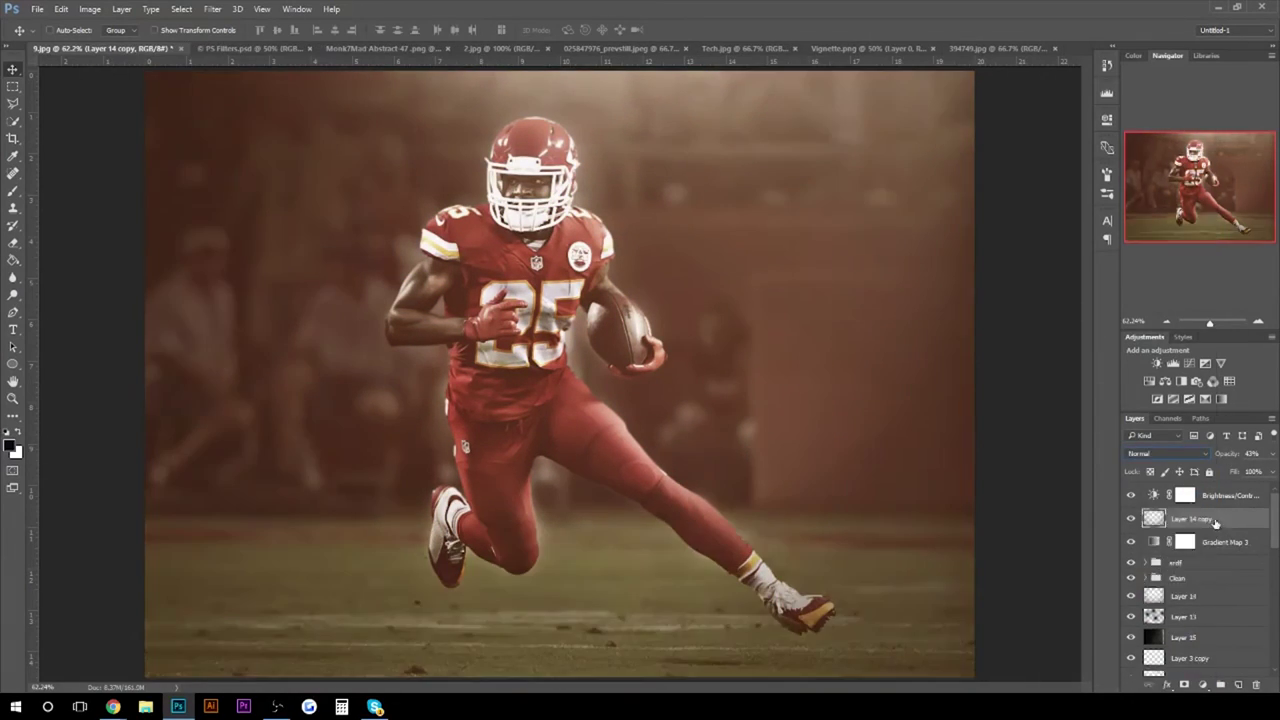
click(1193, 366)
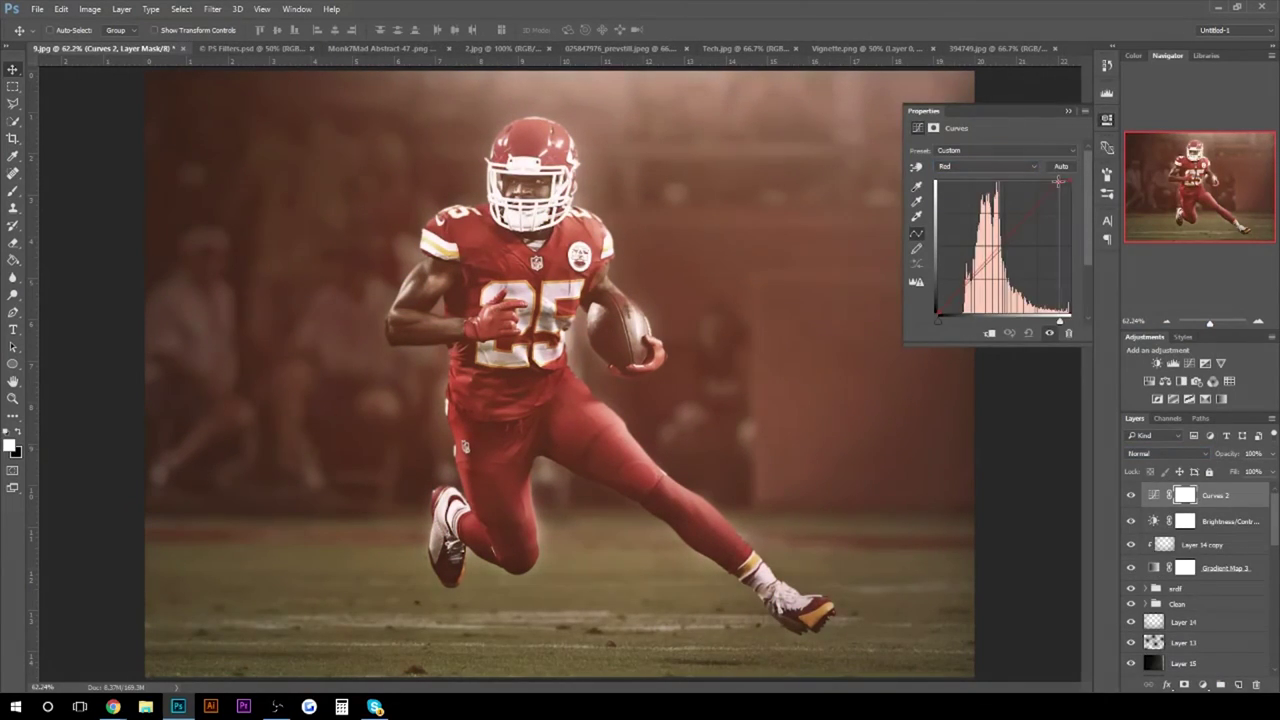
key(alt+4)
drag(1069, 183, 1053, 201)
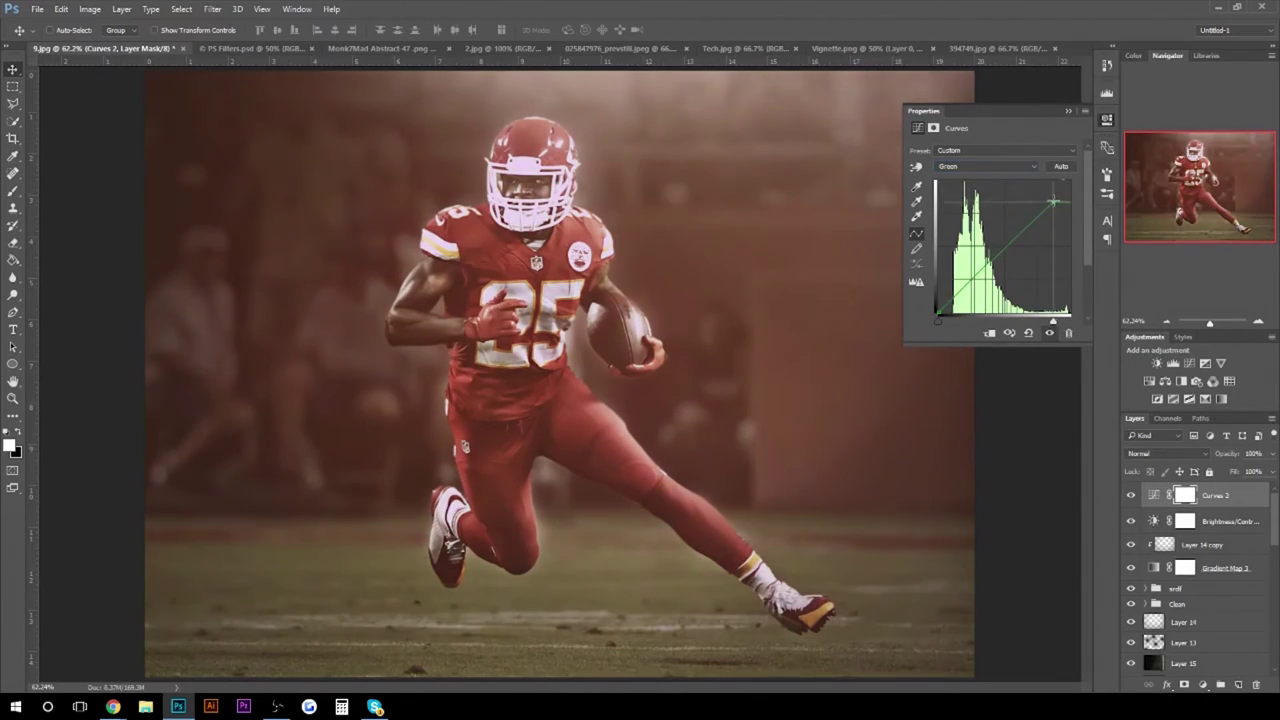
click(1068, 111)
click(1257, 685)
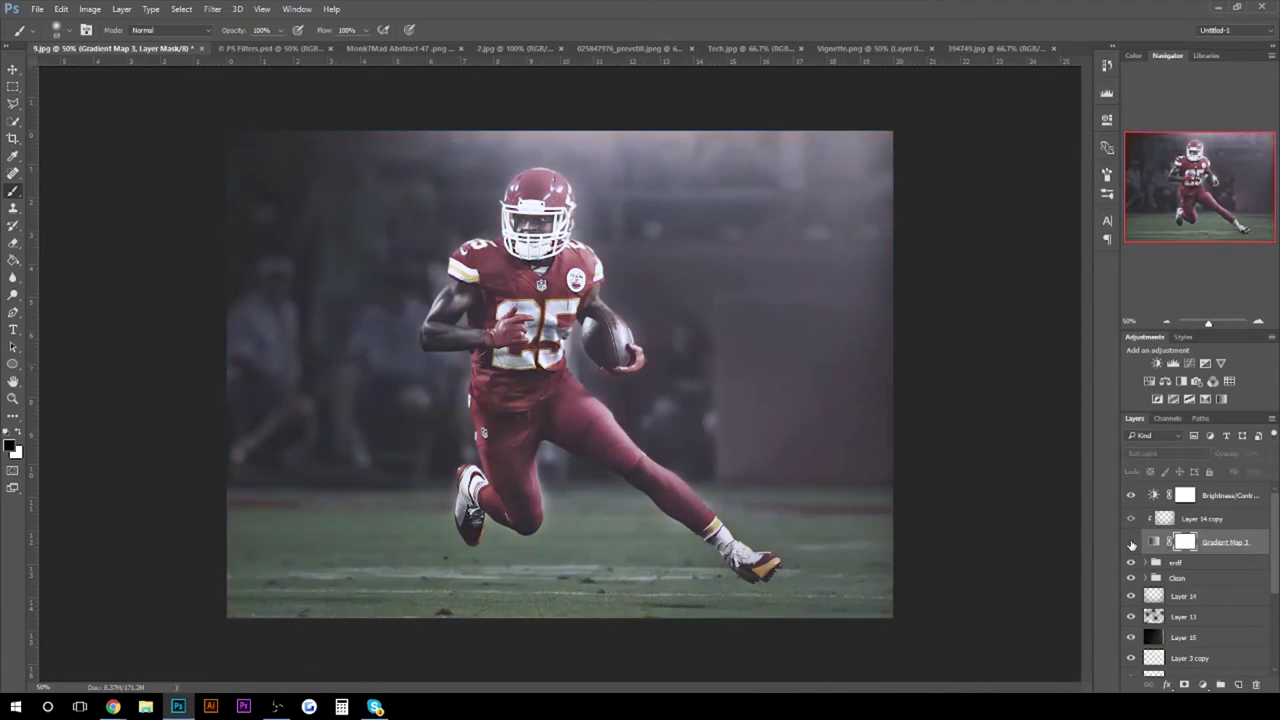
click(1131, 542)
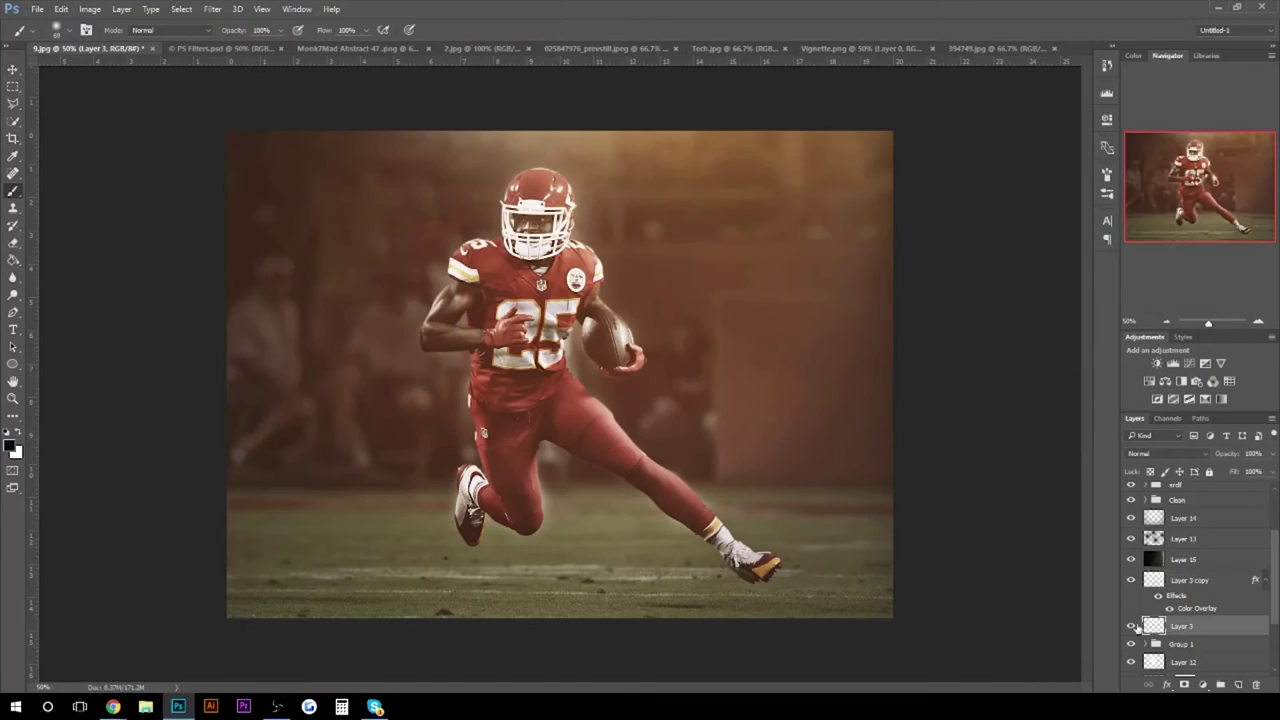
Step: Fade Layer 19 with a gradient mask, then place the particles image over the photo
click(72, 260)
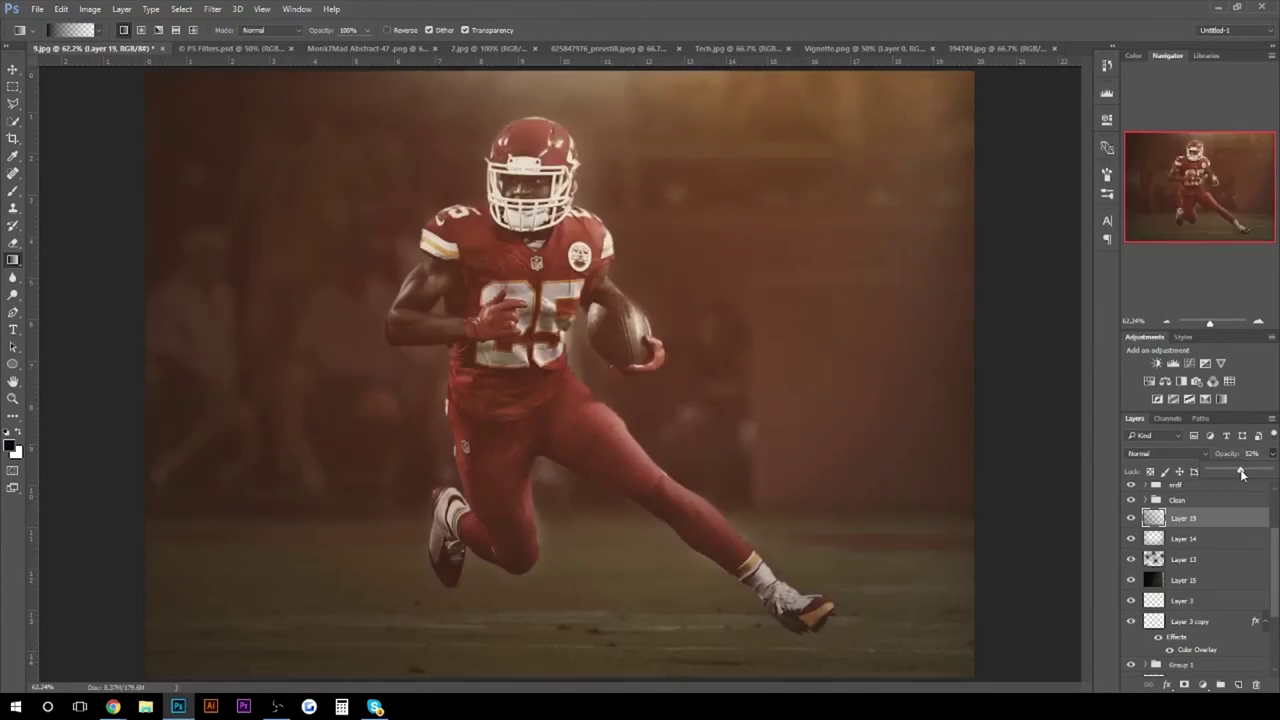
click(1168, 322)
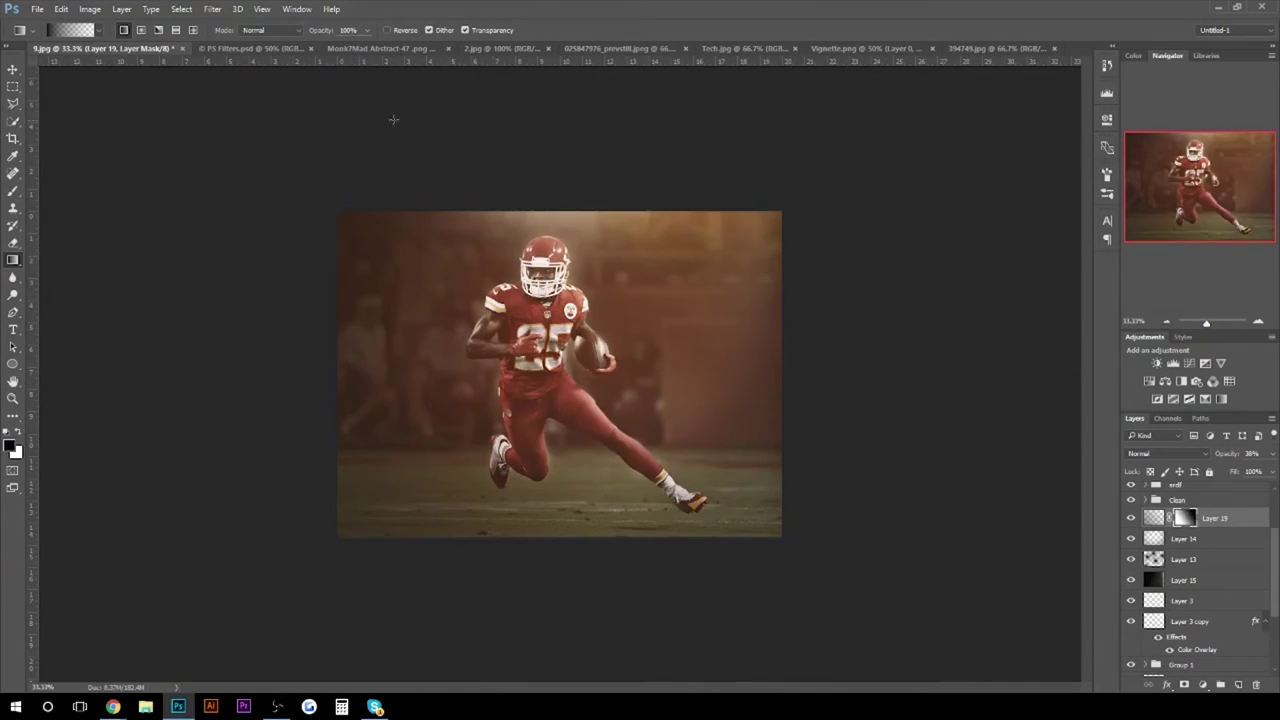
key(ctrl+o)
double_click(562, 327)
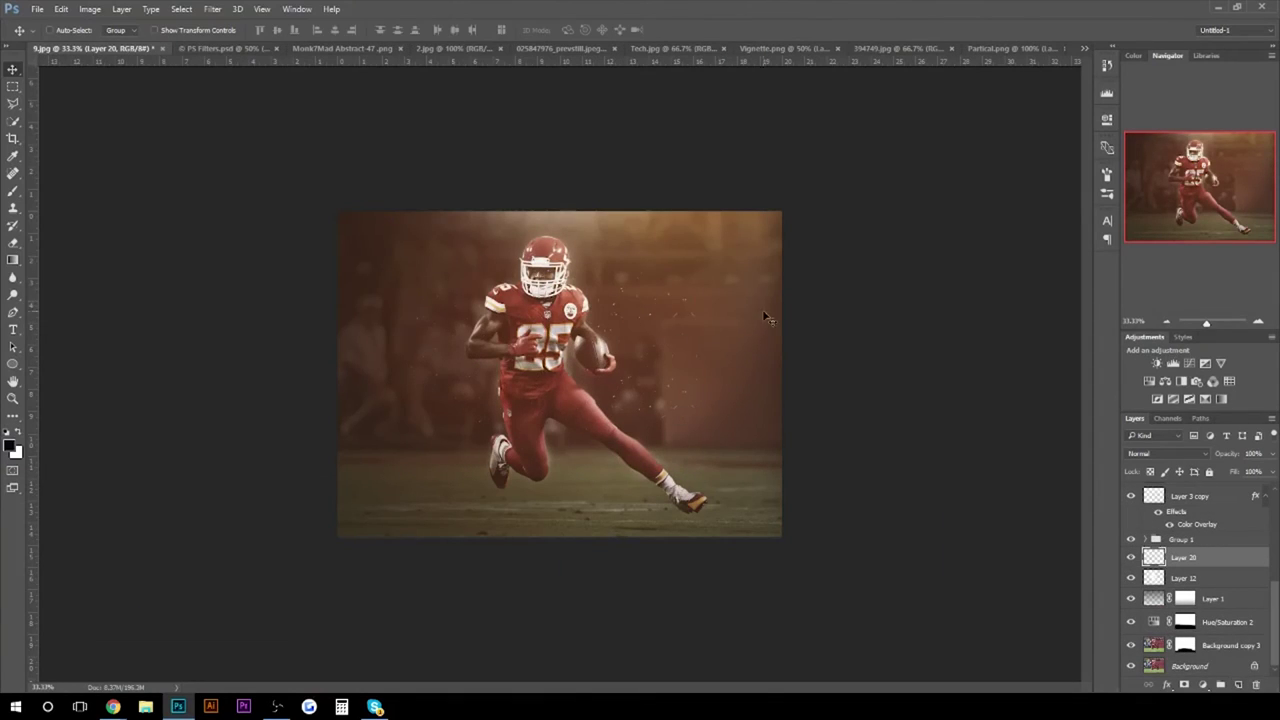
key(ctrl+plus)
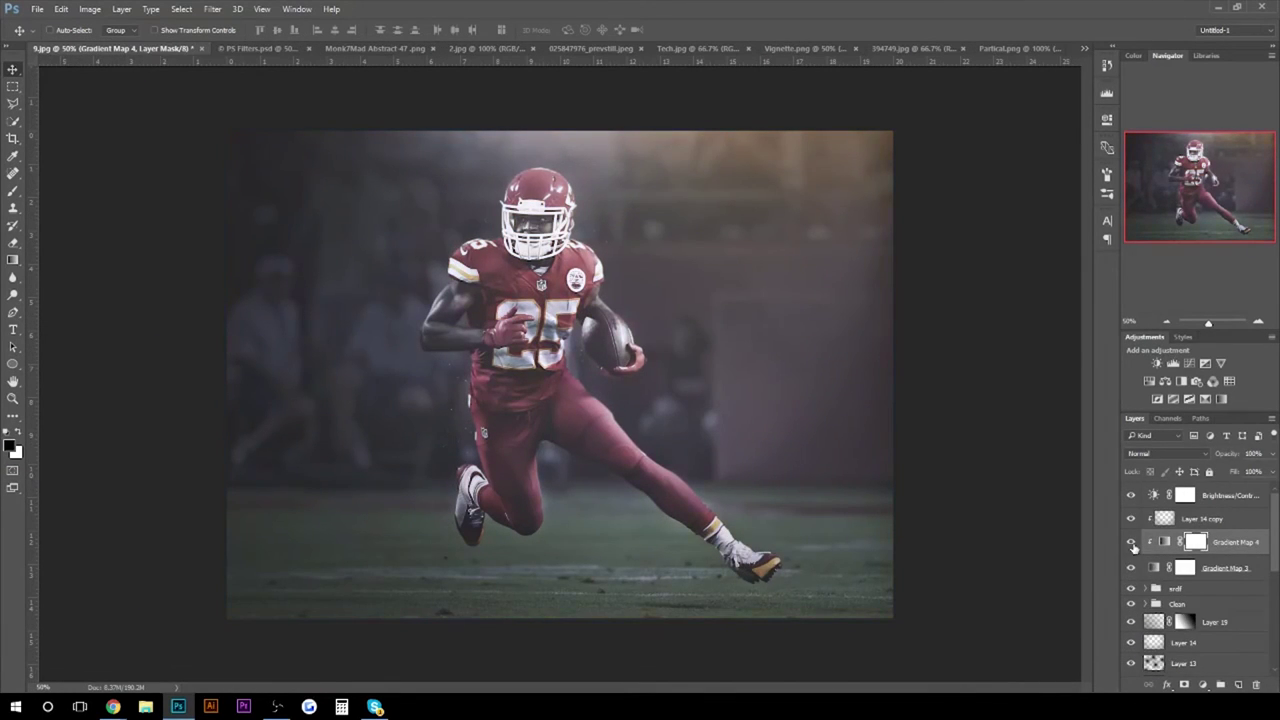
Step: Set Gradient Map 4's blending mode to Soft Light
click(1165, 453)
click(1160, 533)
click(1160, 453)
click(1132, 543)
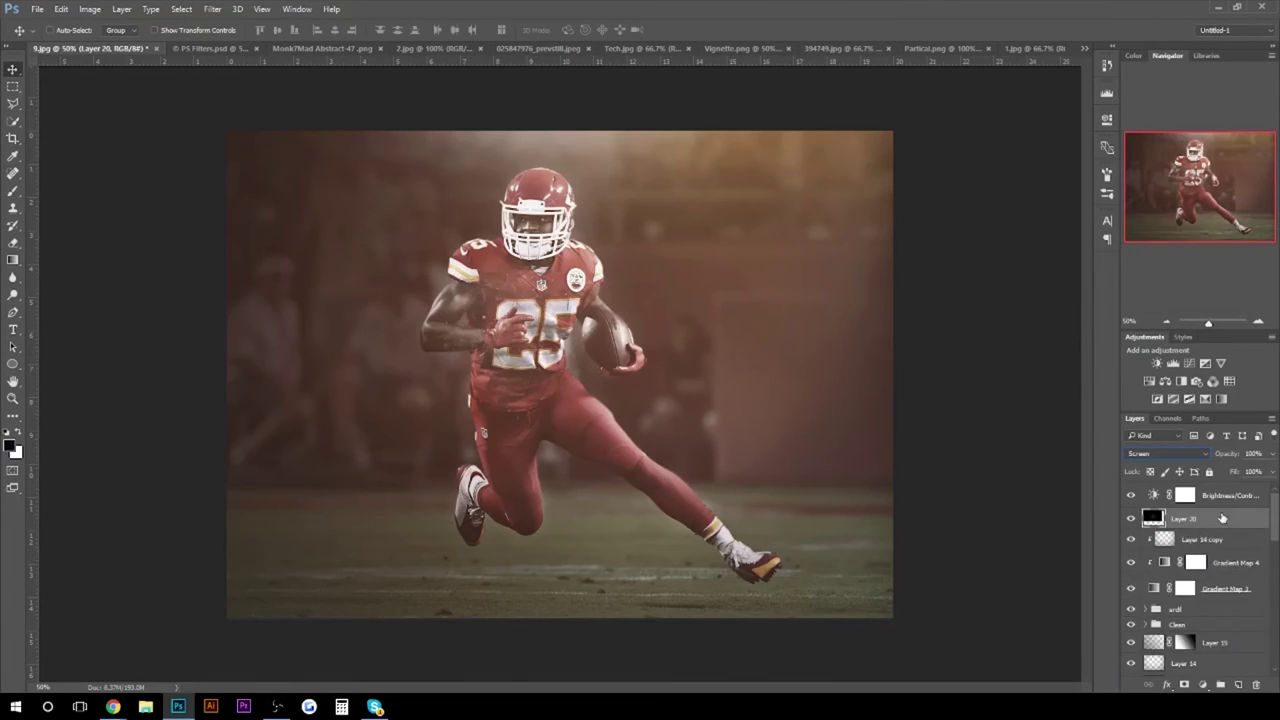
Step: Open the cloudy sky image from the Editing Stuff folder
click(45, 9)
click(50, 36)
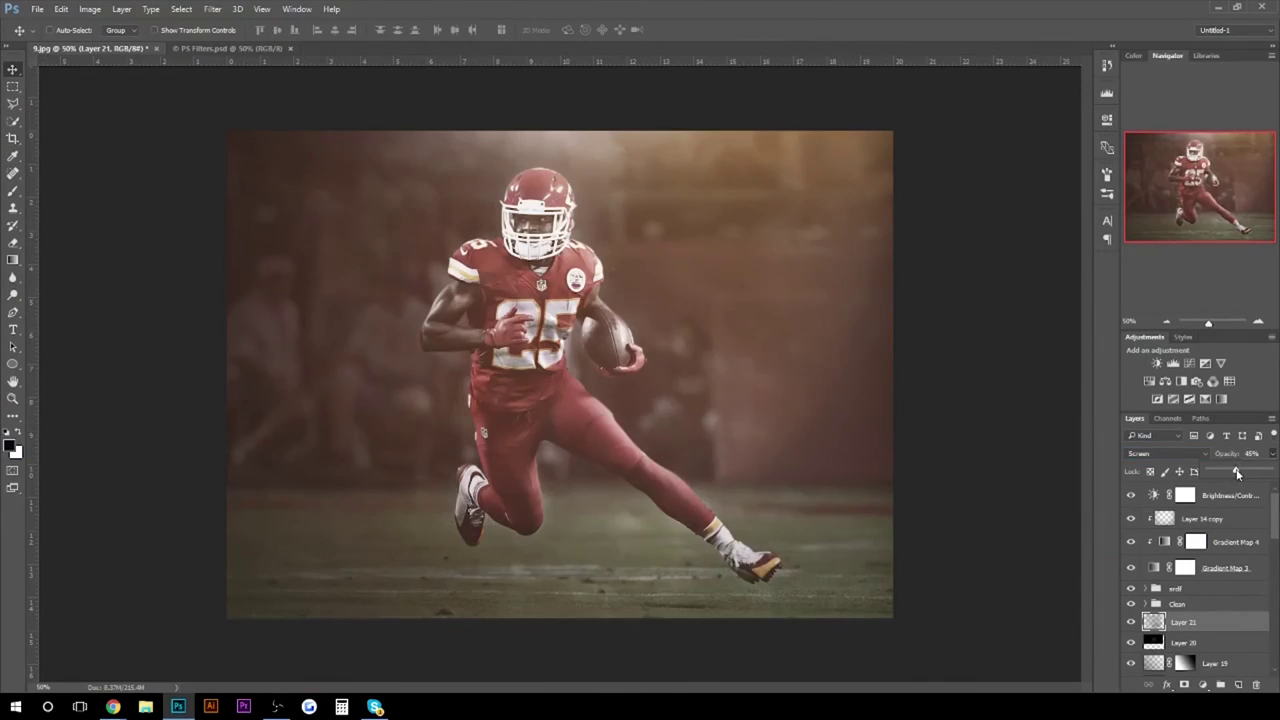
click(36, 8)
click(50, 36)
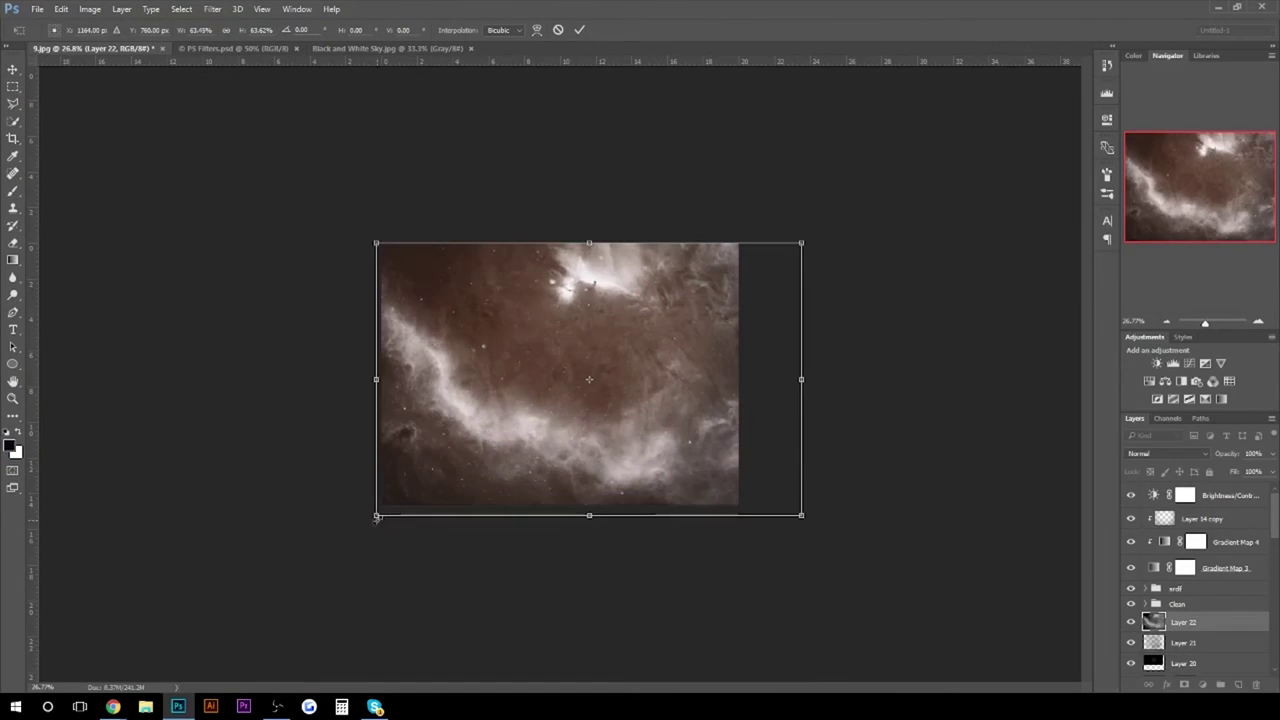
Step: Confirm the sky's Gaussian Blur, hide Layer 1, and shrink the DDPRODUCTIONS watermark into the bottom-left corner
click(986, 190)
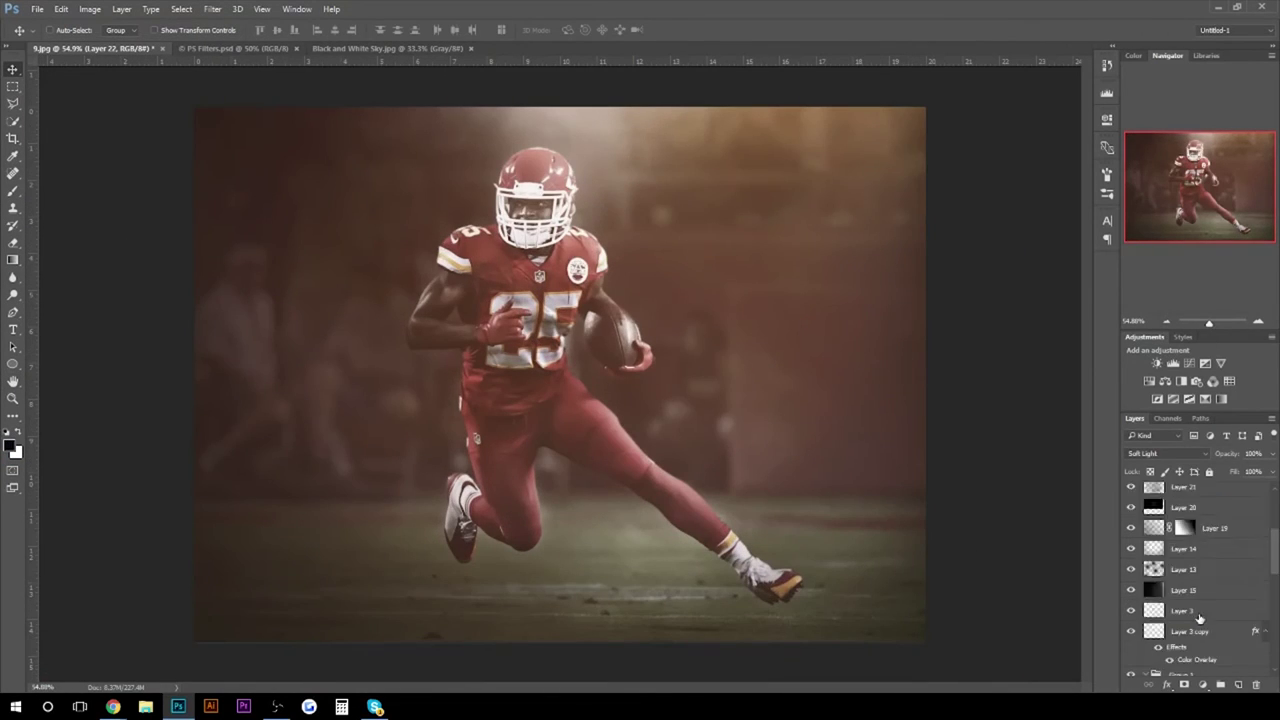
click(1131, 599)
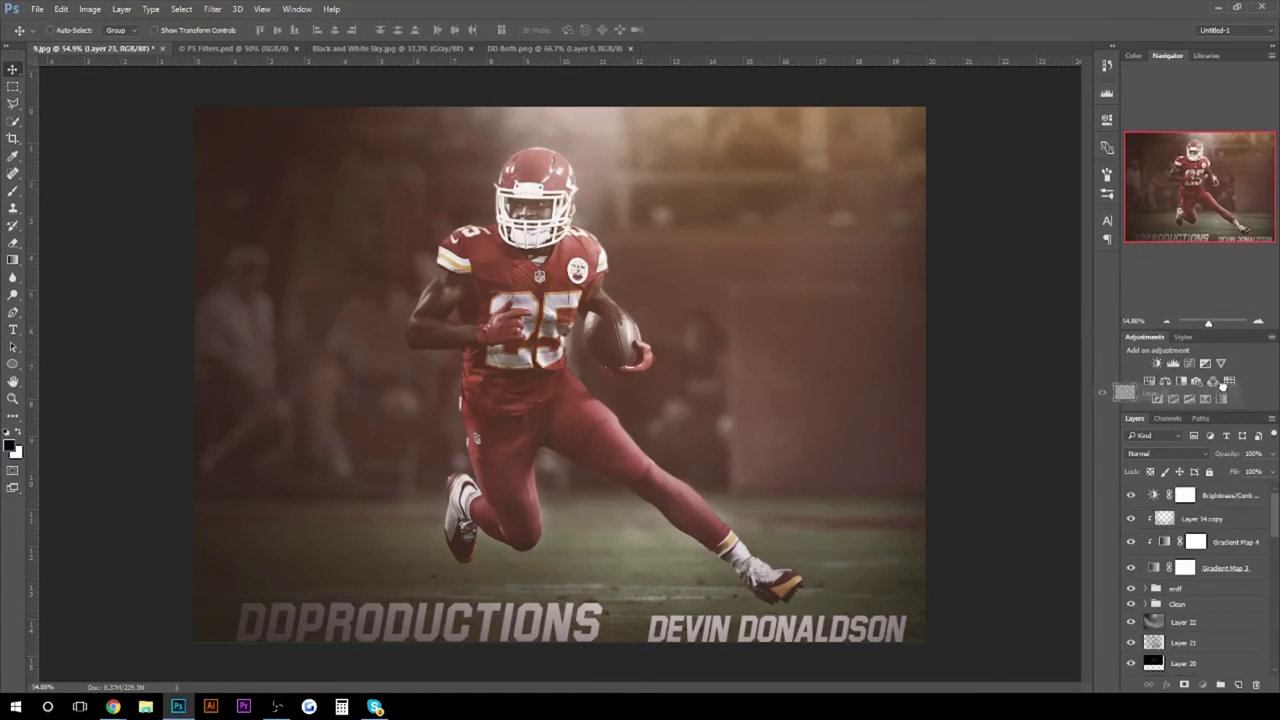
drag(1223, 386, 700, 620)
key(ctrl+plus)
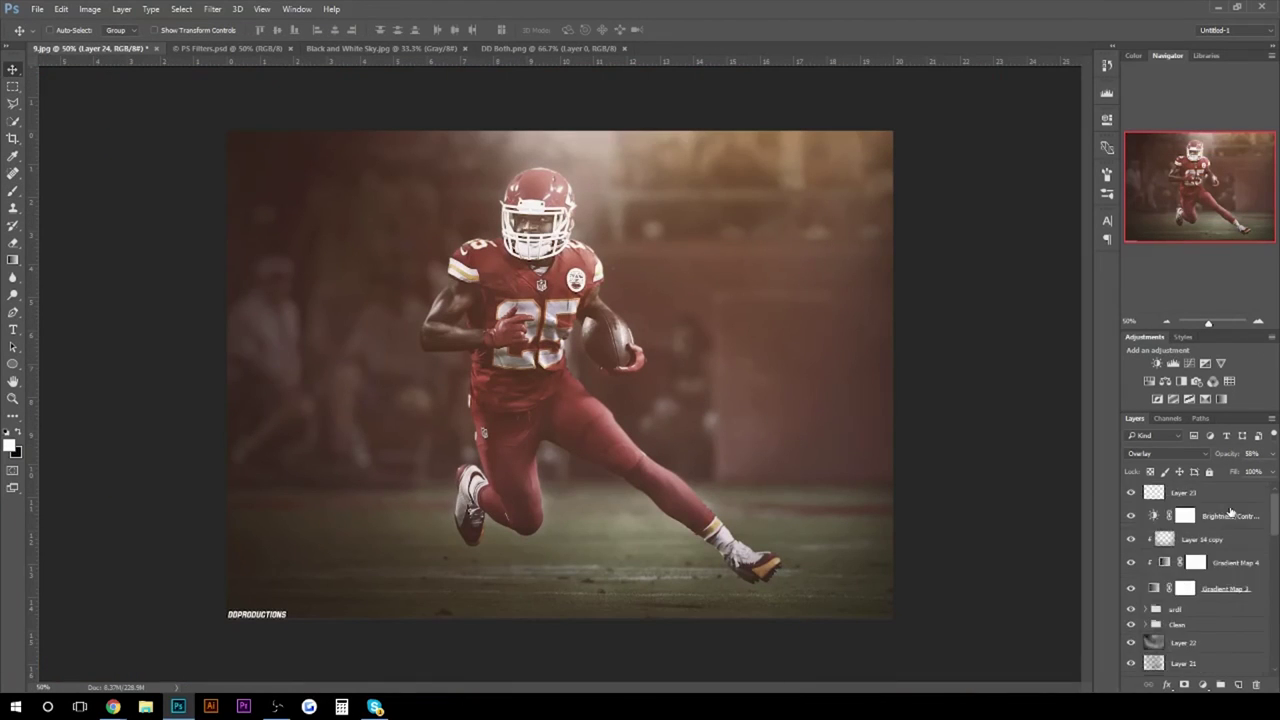
Step: In Camera Raw, warm the temperature and tint, raise exposure and contrast, and darken shadows
click(212, 9)
click(310, 94)
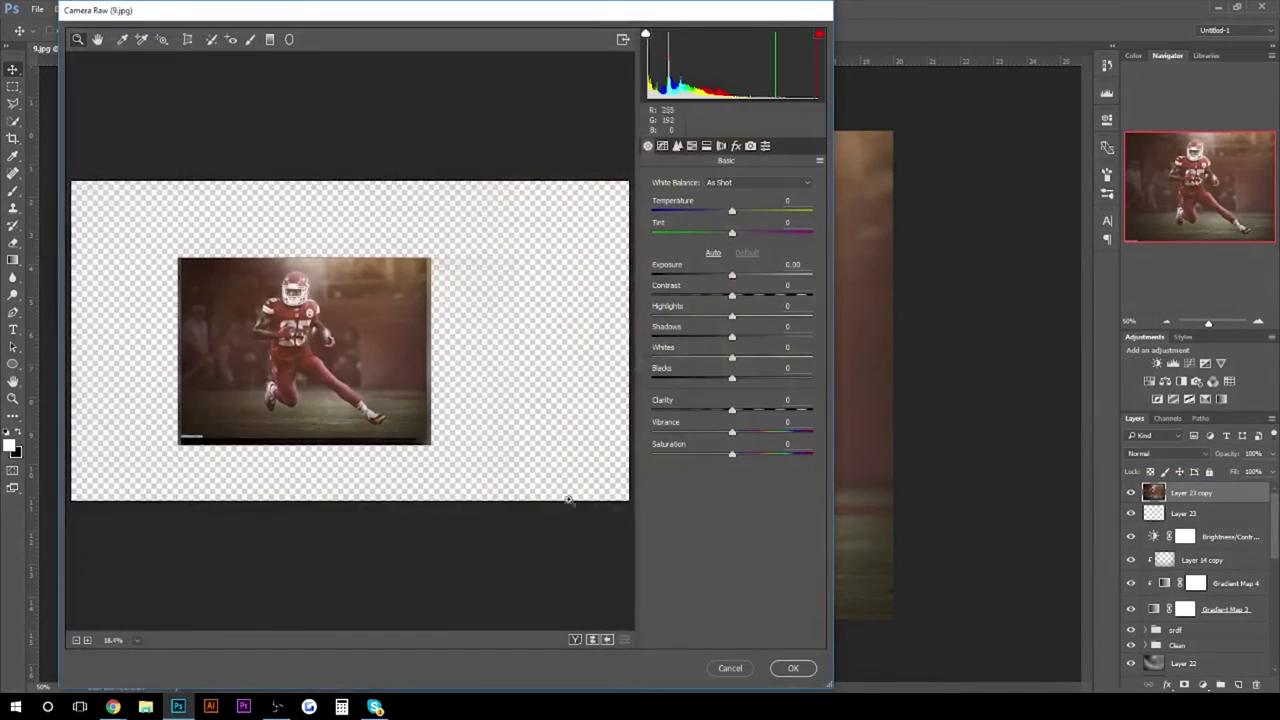
mouse_move(732, 211)
mouse_down()
mouse_move(750, 236)
mouse_move(738, 233)
mouse_up()
drag(738, 211, 740, 211)
drag(732, 275, 734, 275)
drag(732, 296, 728, 337)
Step: Shift the Camera Calibration shadows tint and red, green and blue hues, then apply
click(750, 145)
drag(732, 232, 764, 232)
drag(732, 274, 743, 294)
drag(732, 336, 745, 336)
click(731, 398)
key(Return)
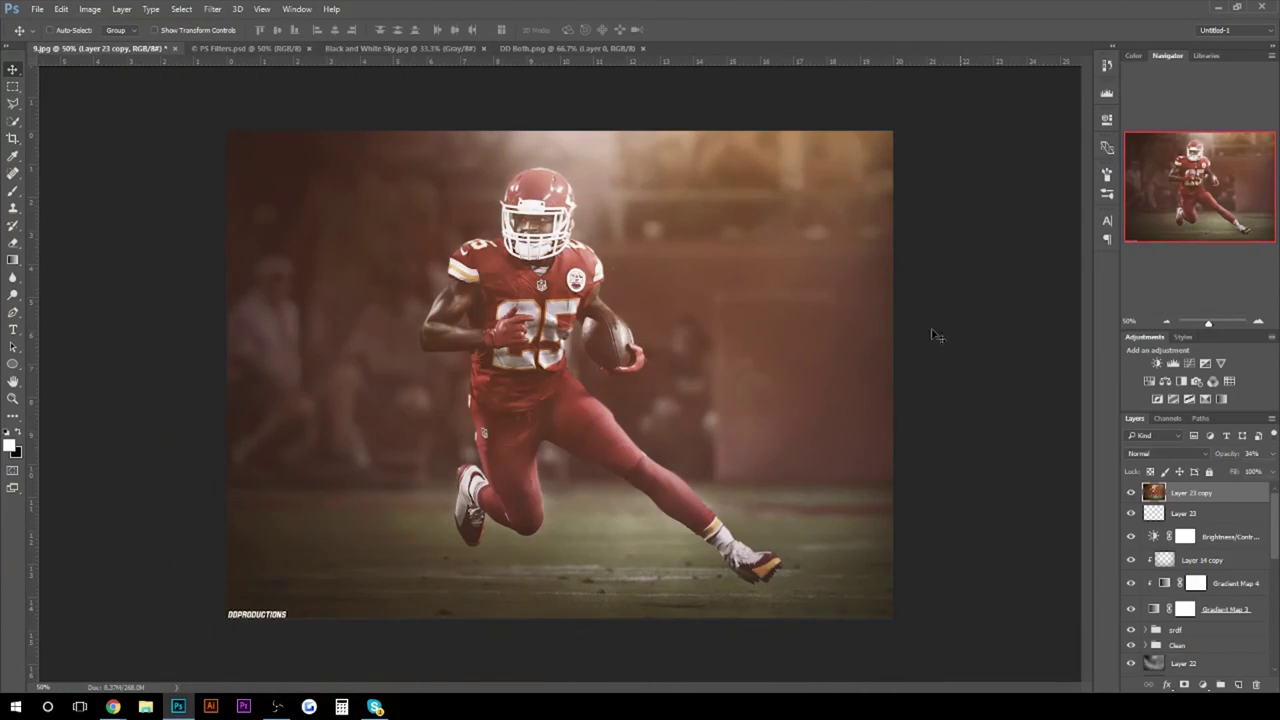